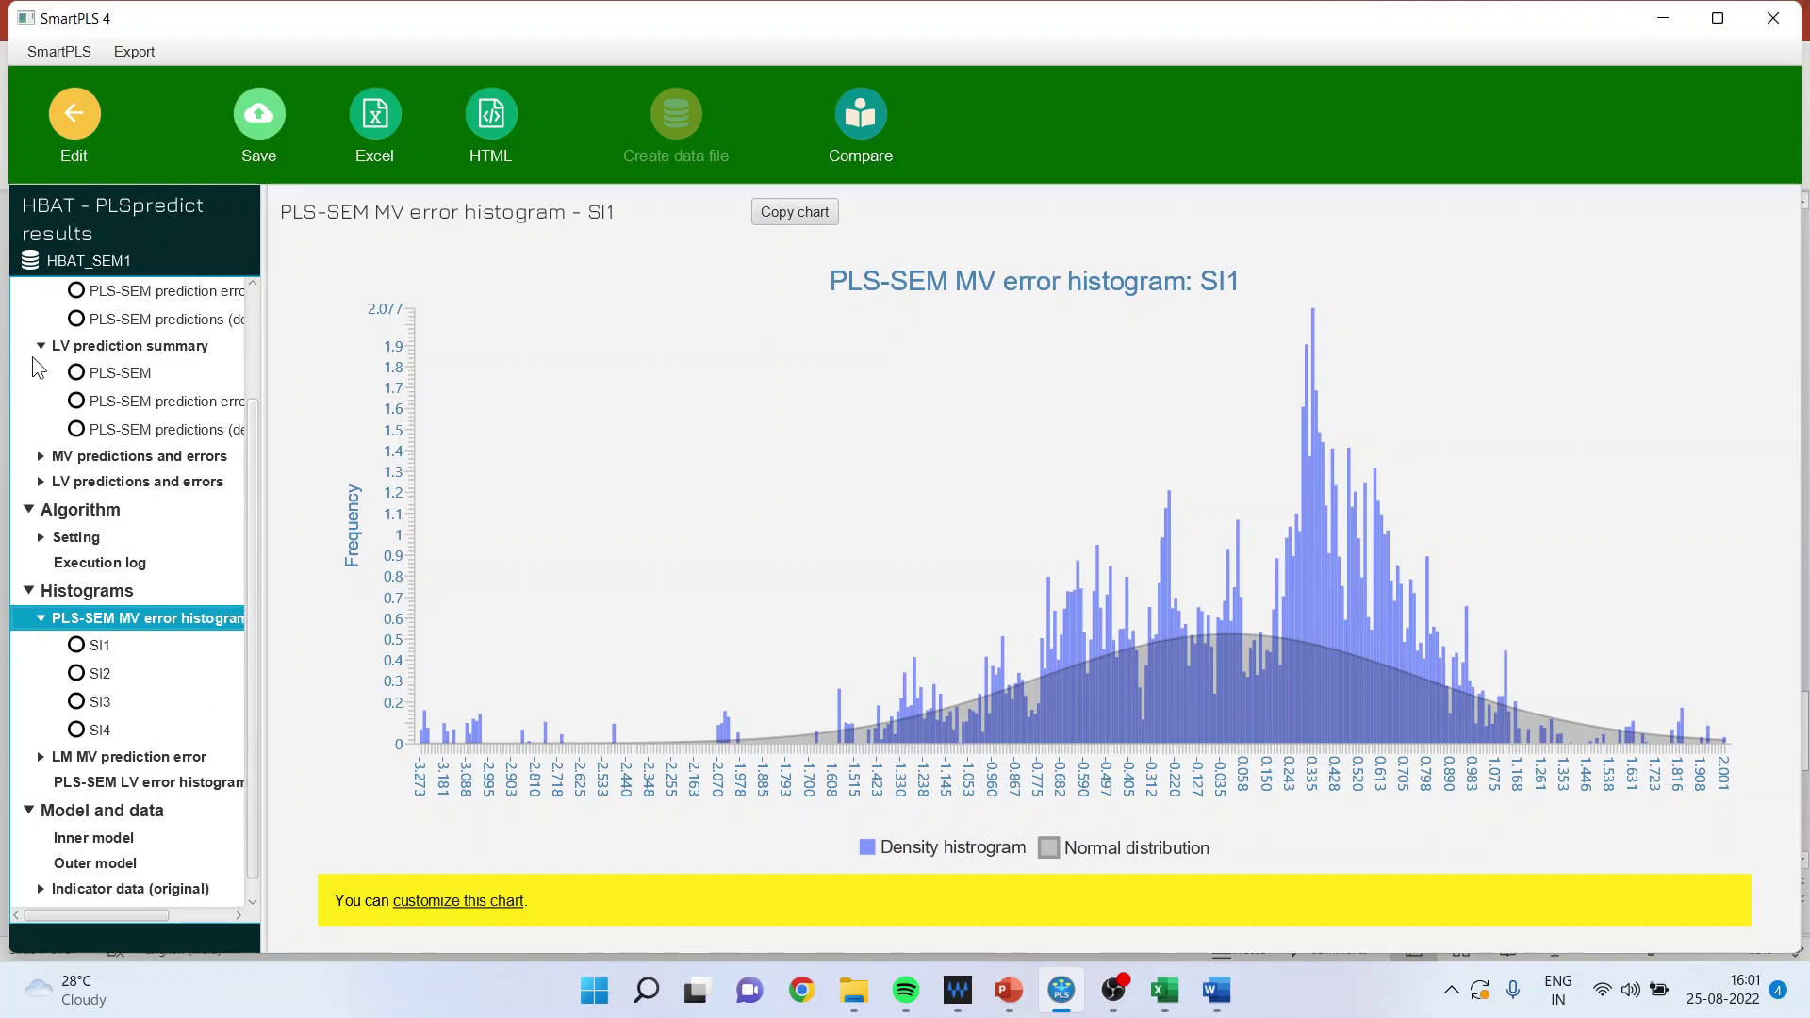
click(75, 115)
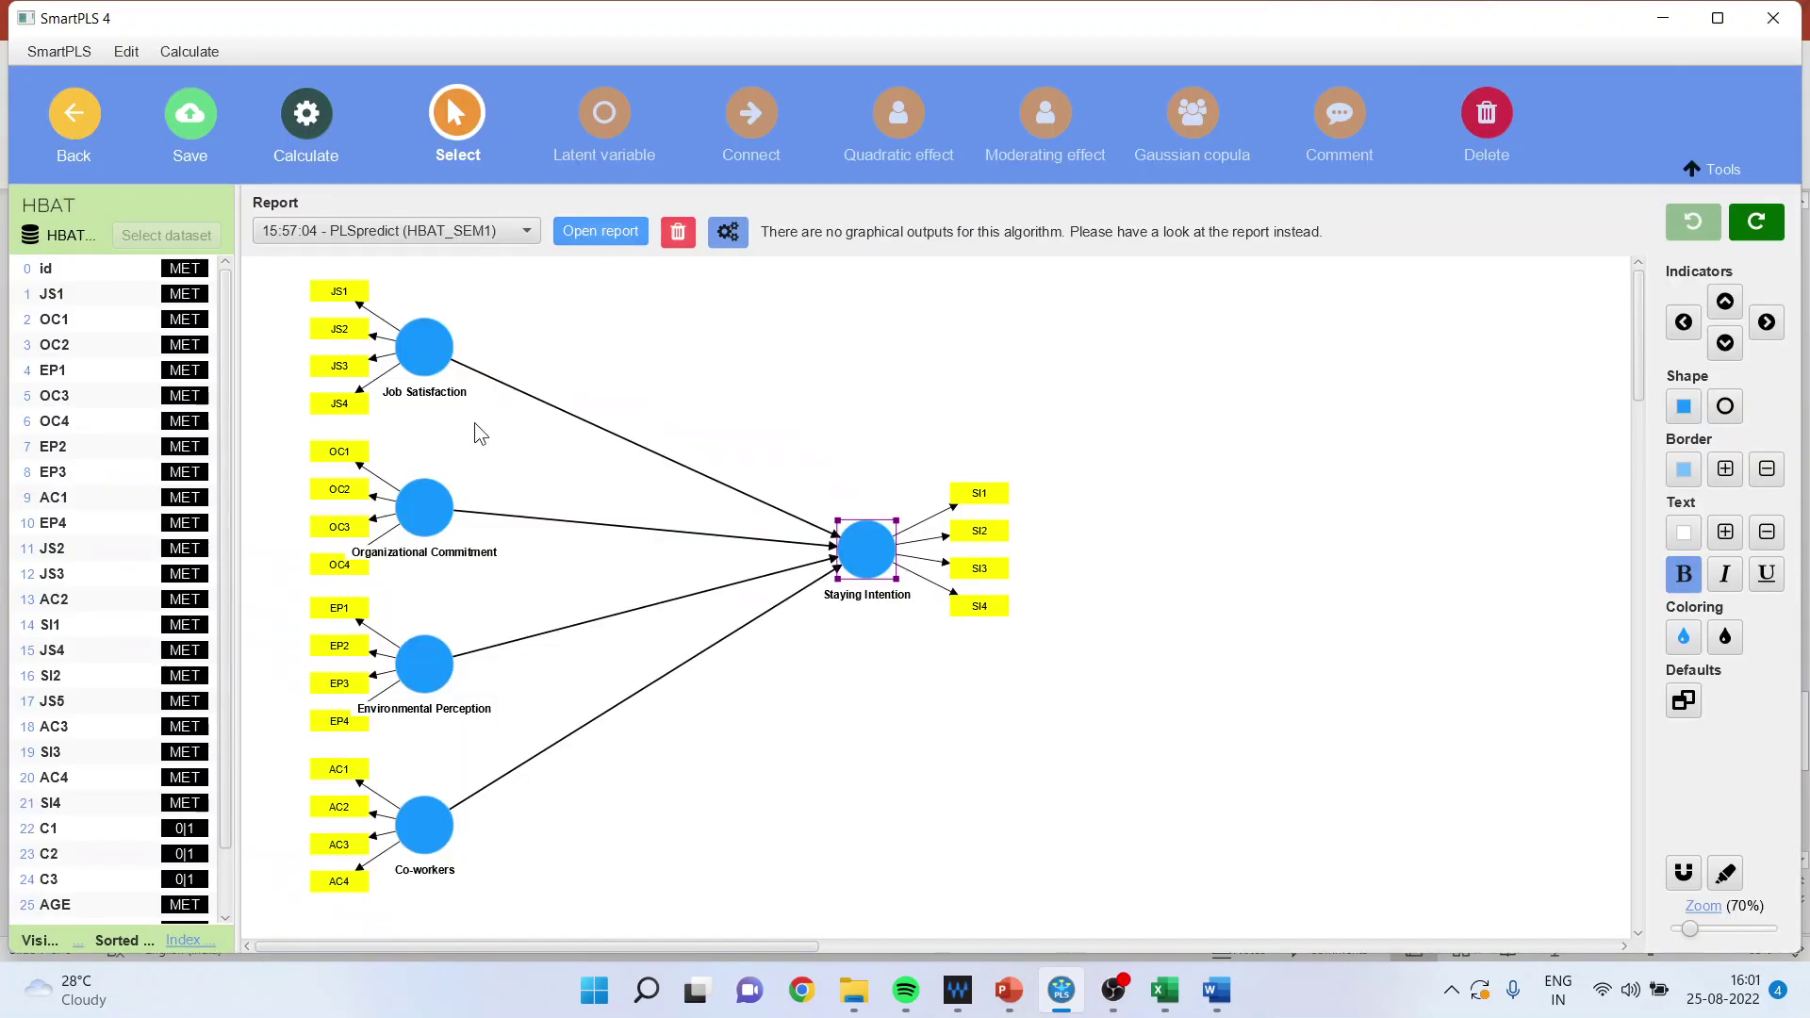
click(1002, 530)
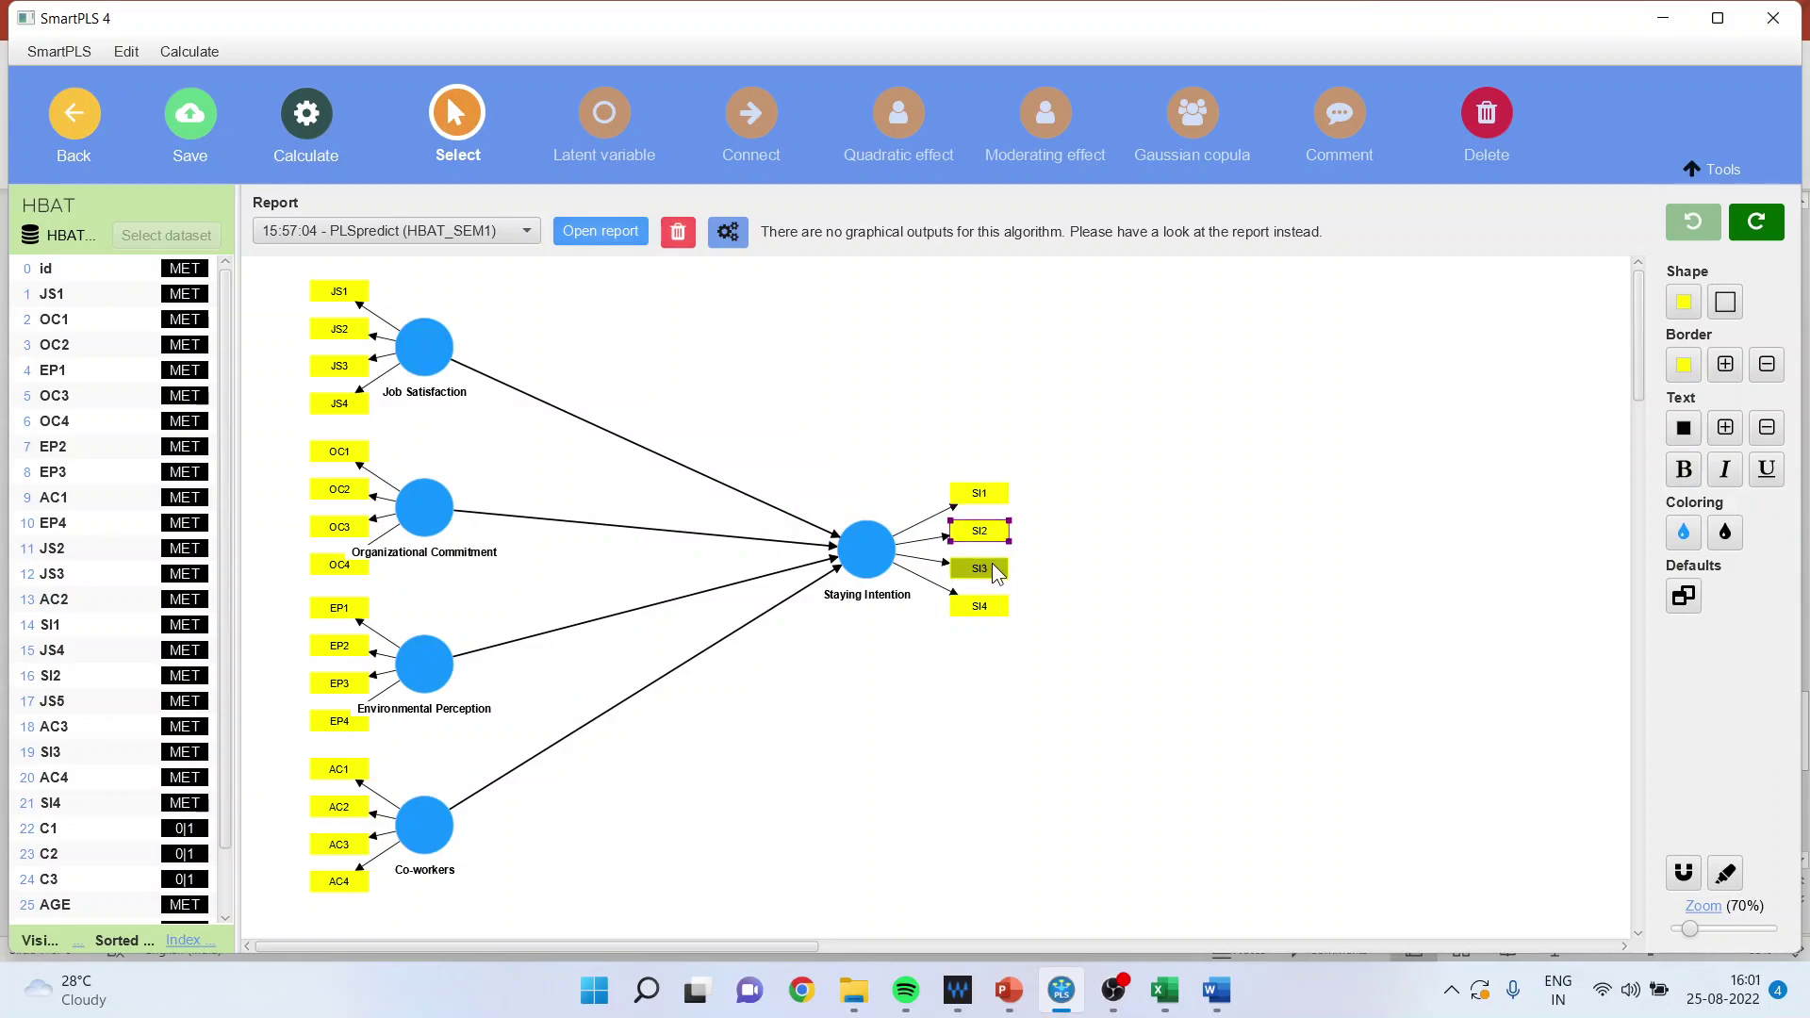
click(875, 560)
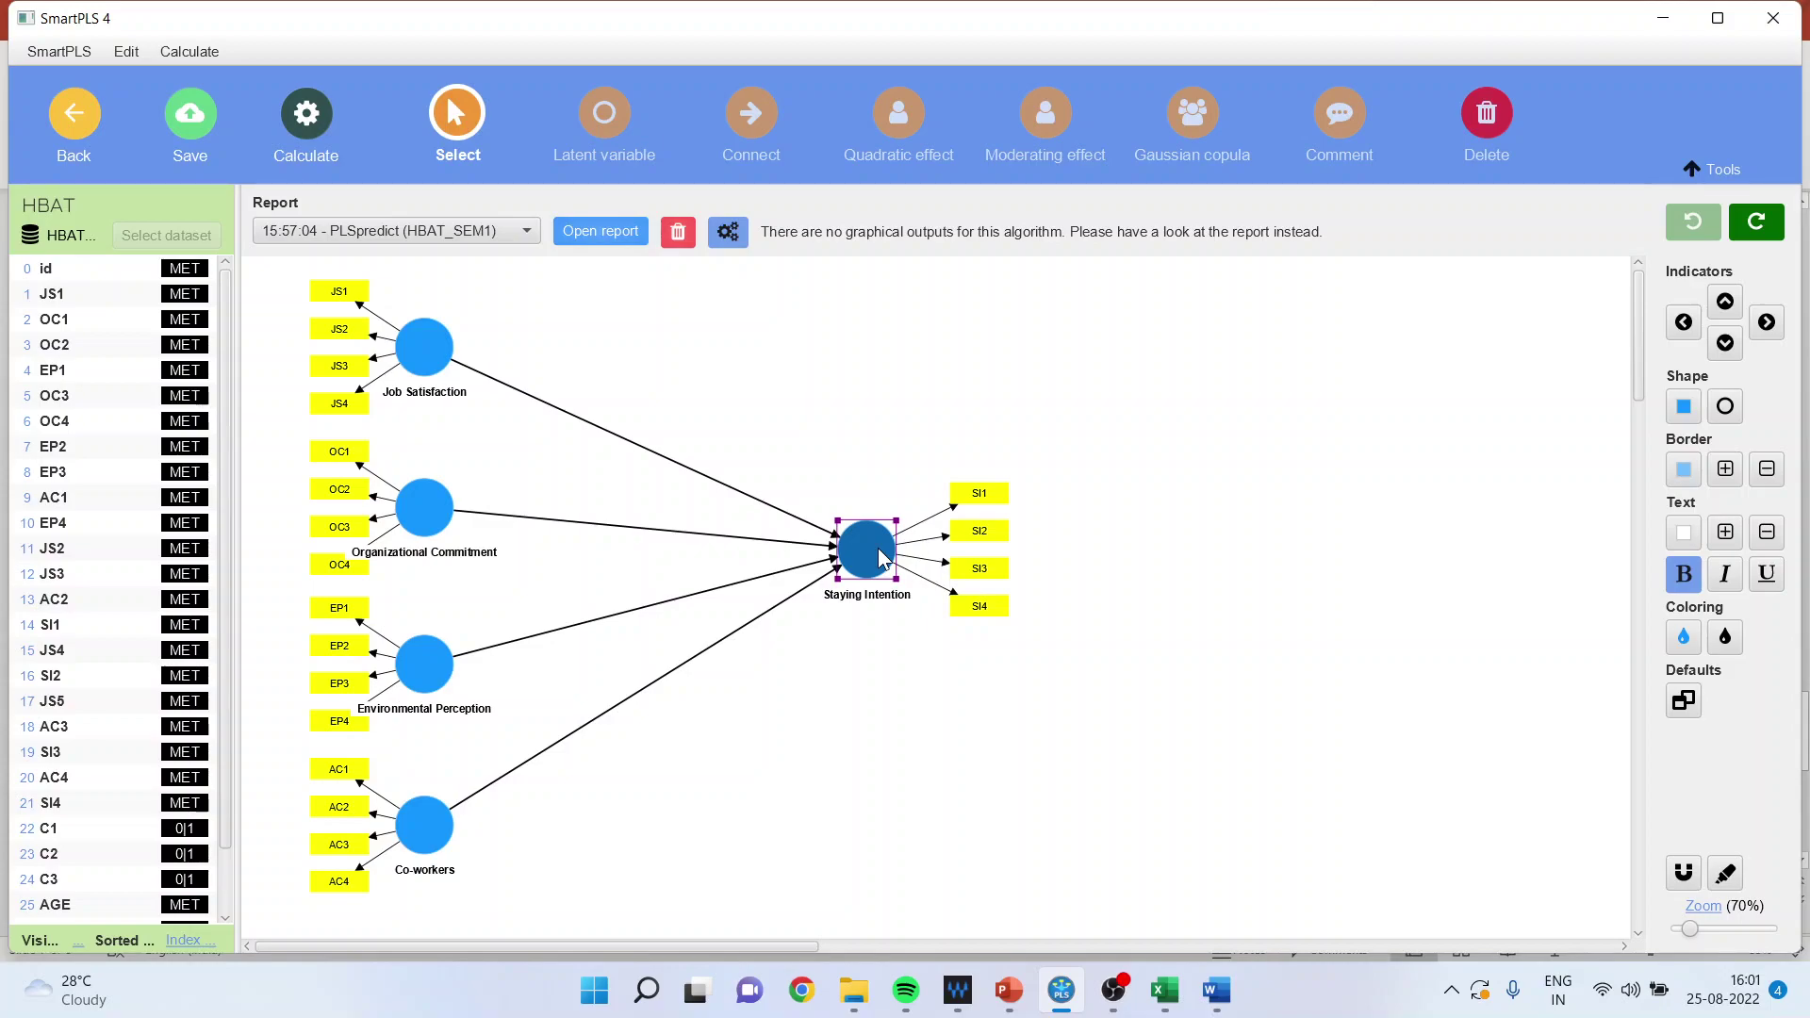
click(608, 233)
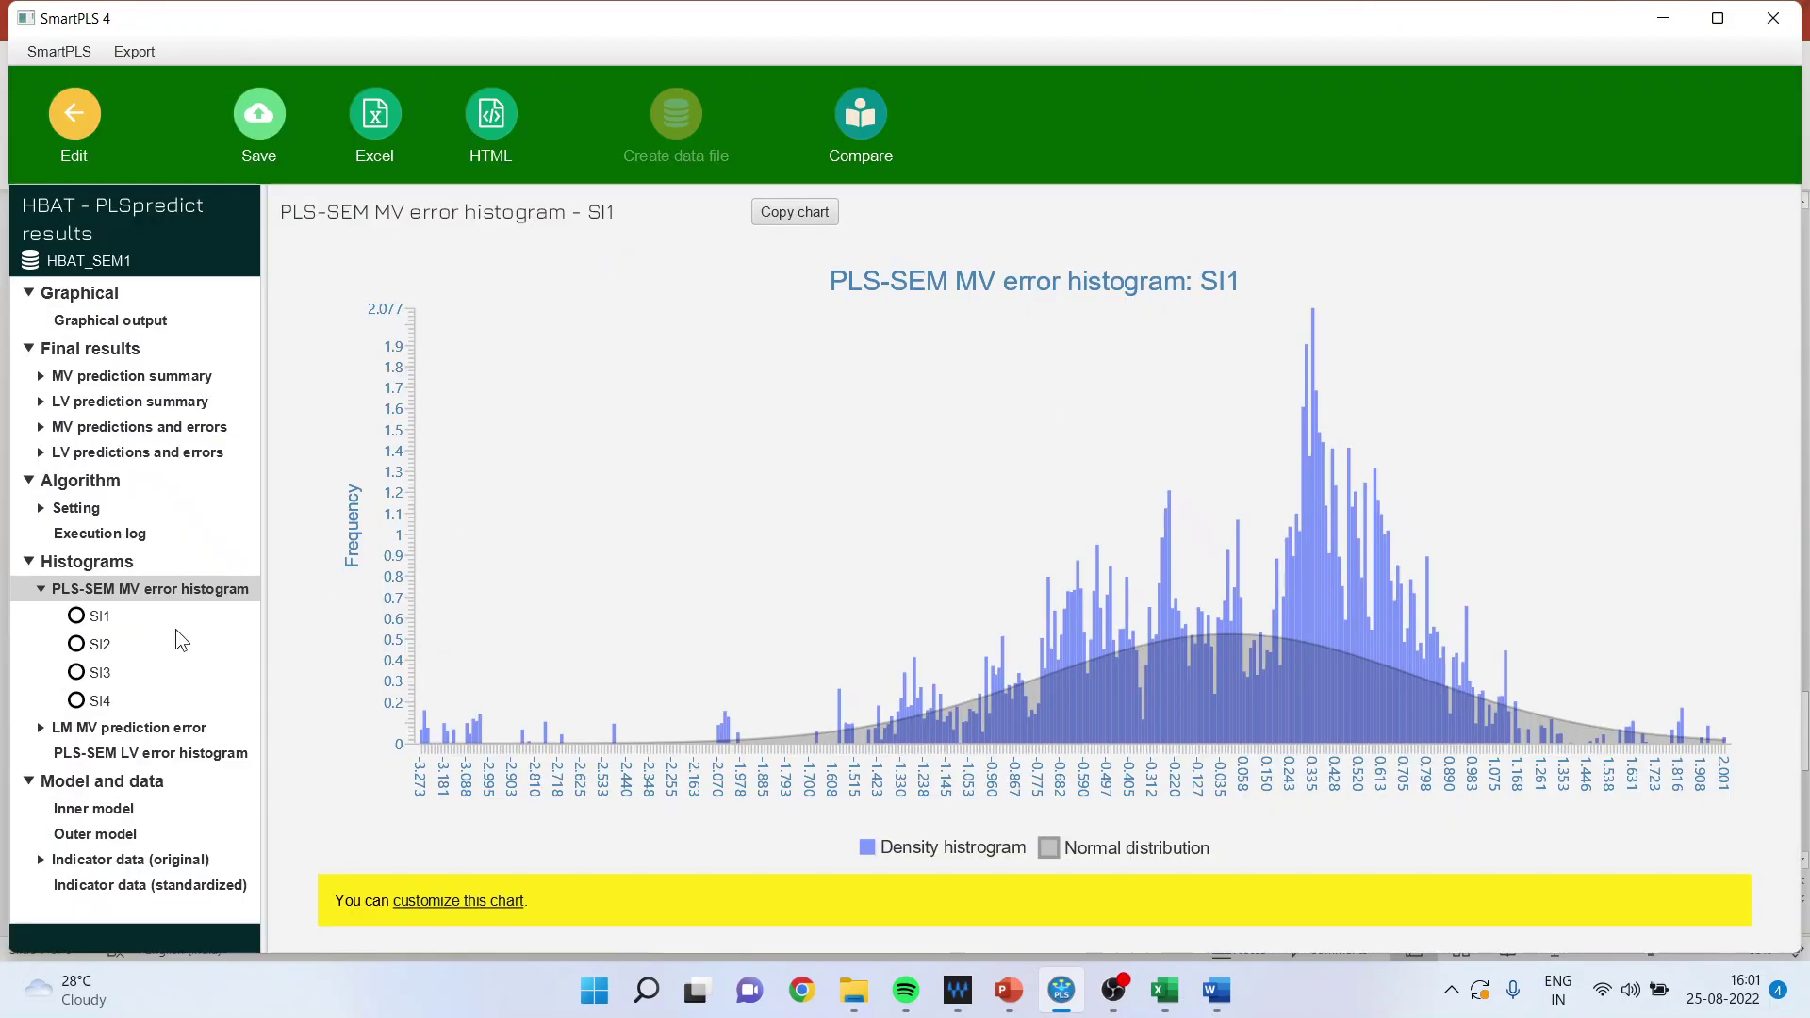
click(98, 619)
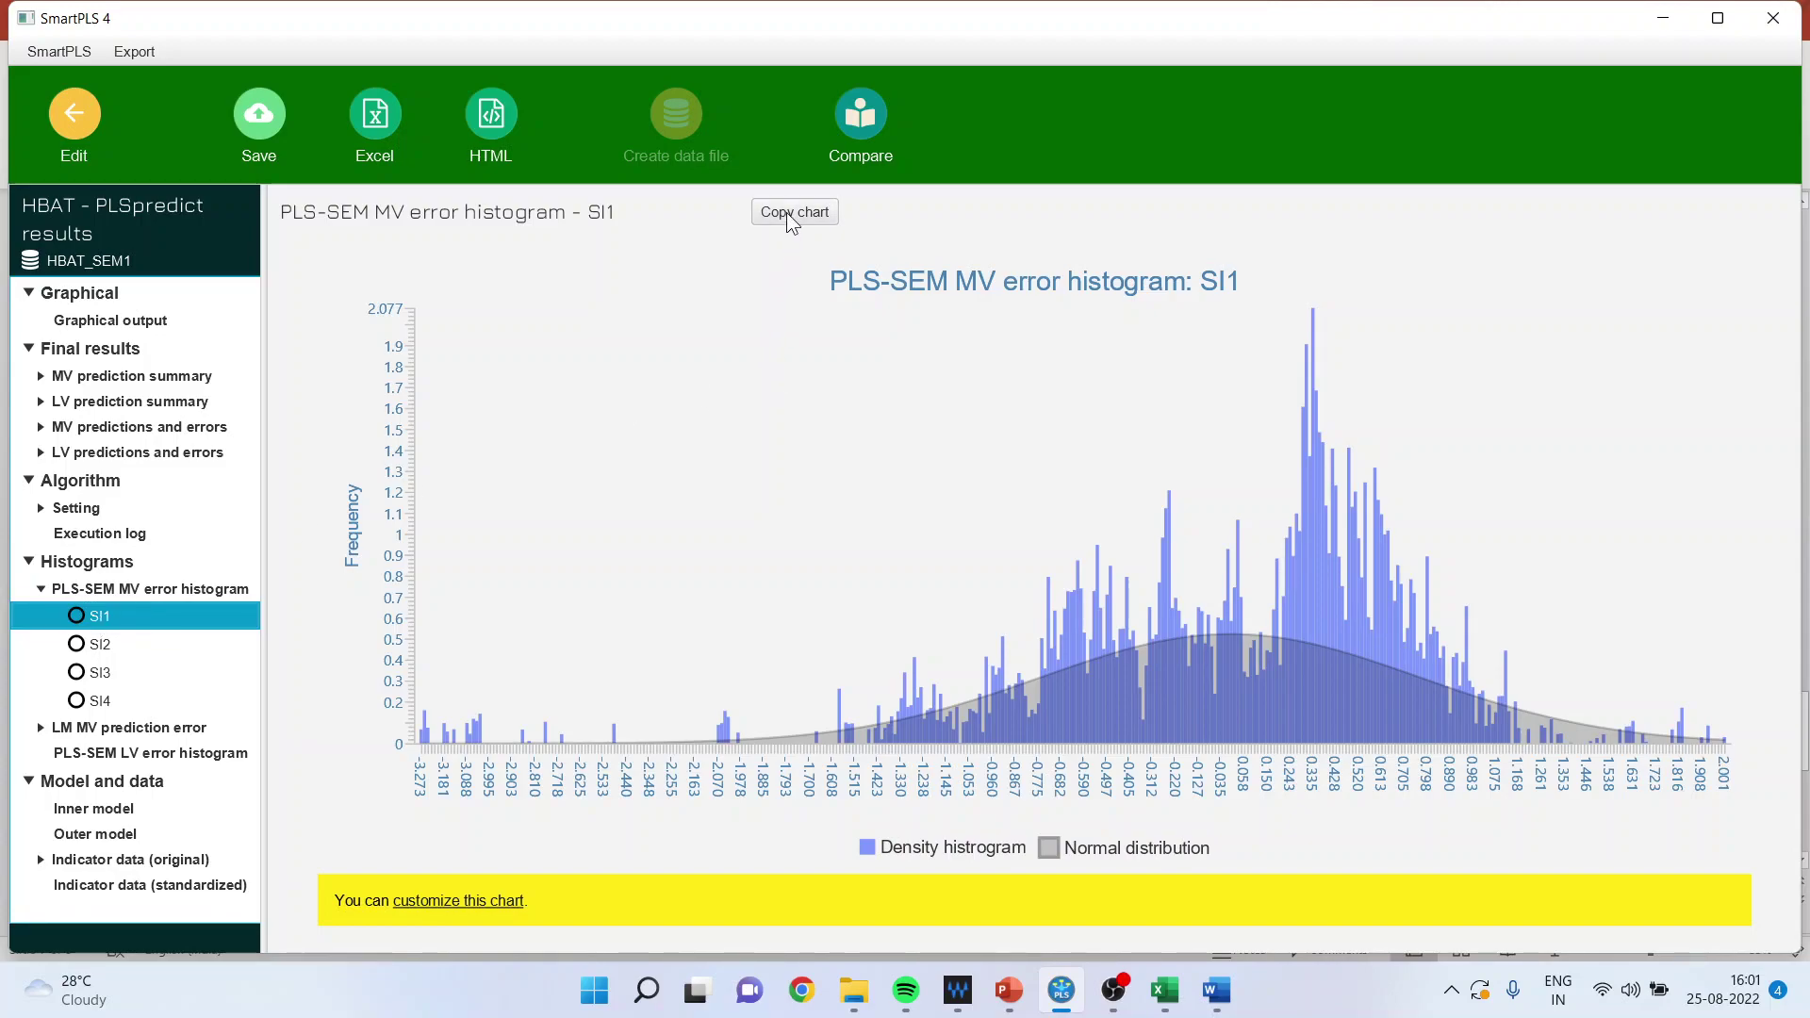
click(1216, 990)
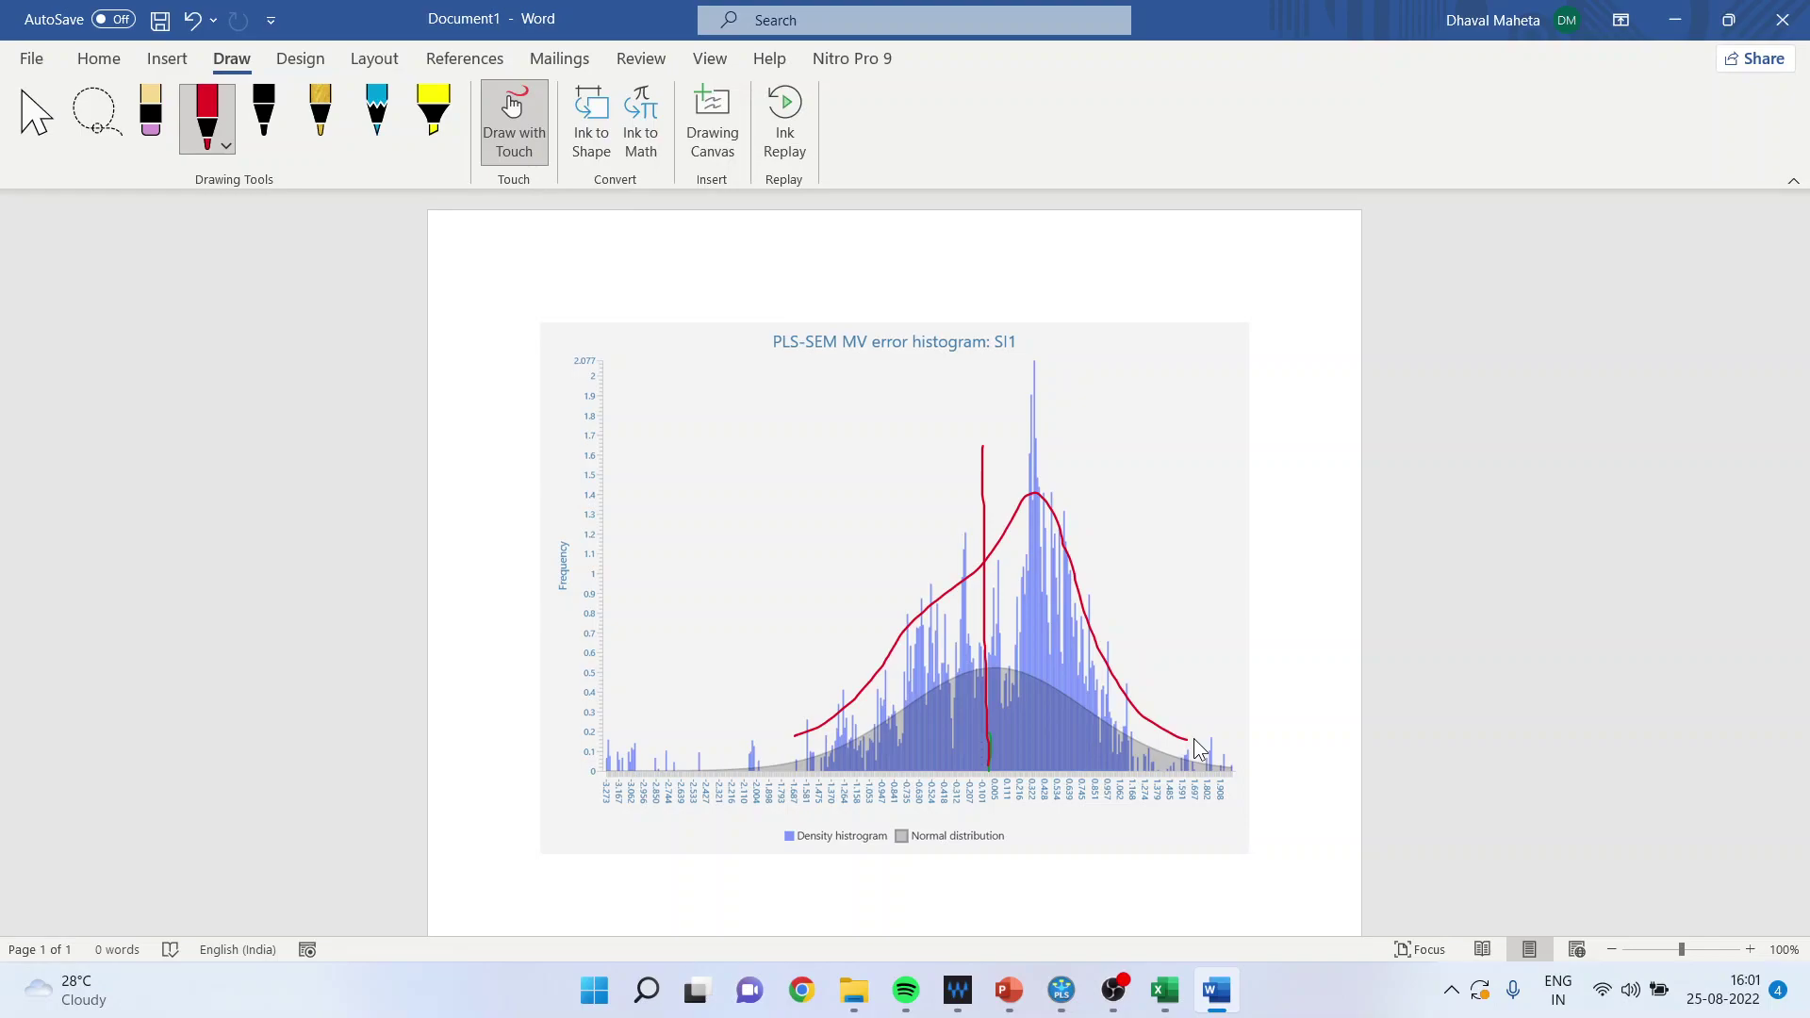
- Review the PLS-SEM MV error histograms for SI2, SI3 and SI4 in SmartPLS
click(1064, 992)
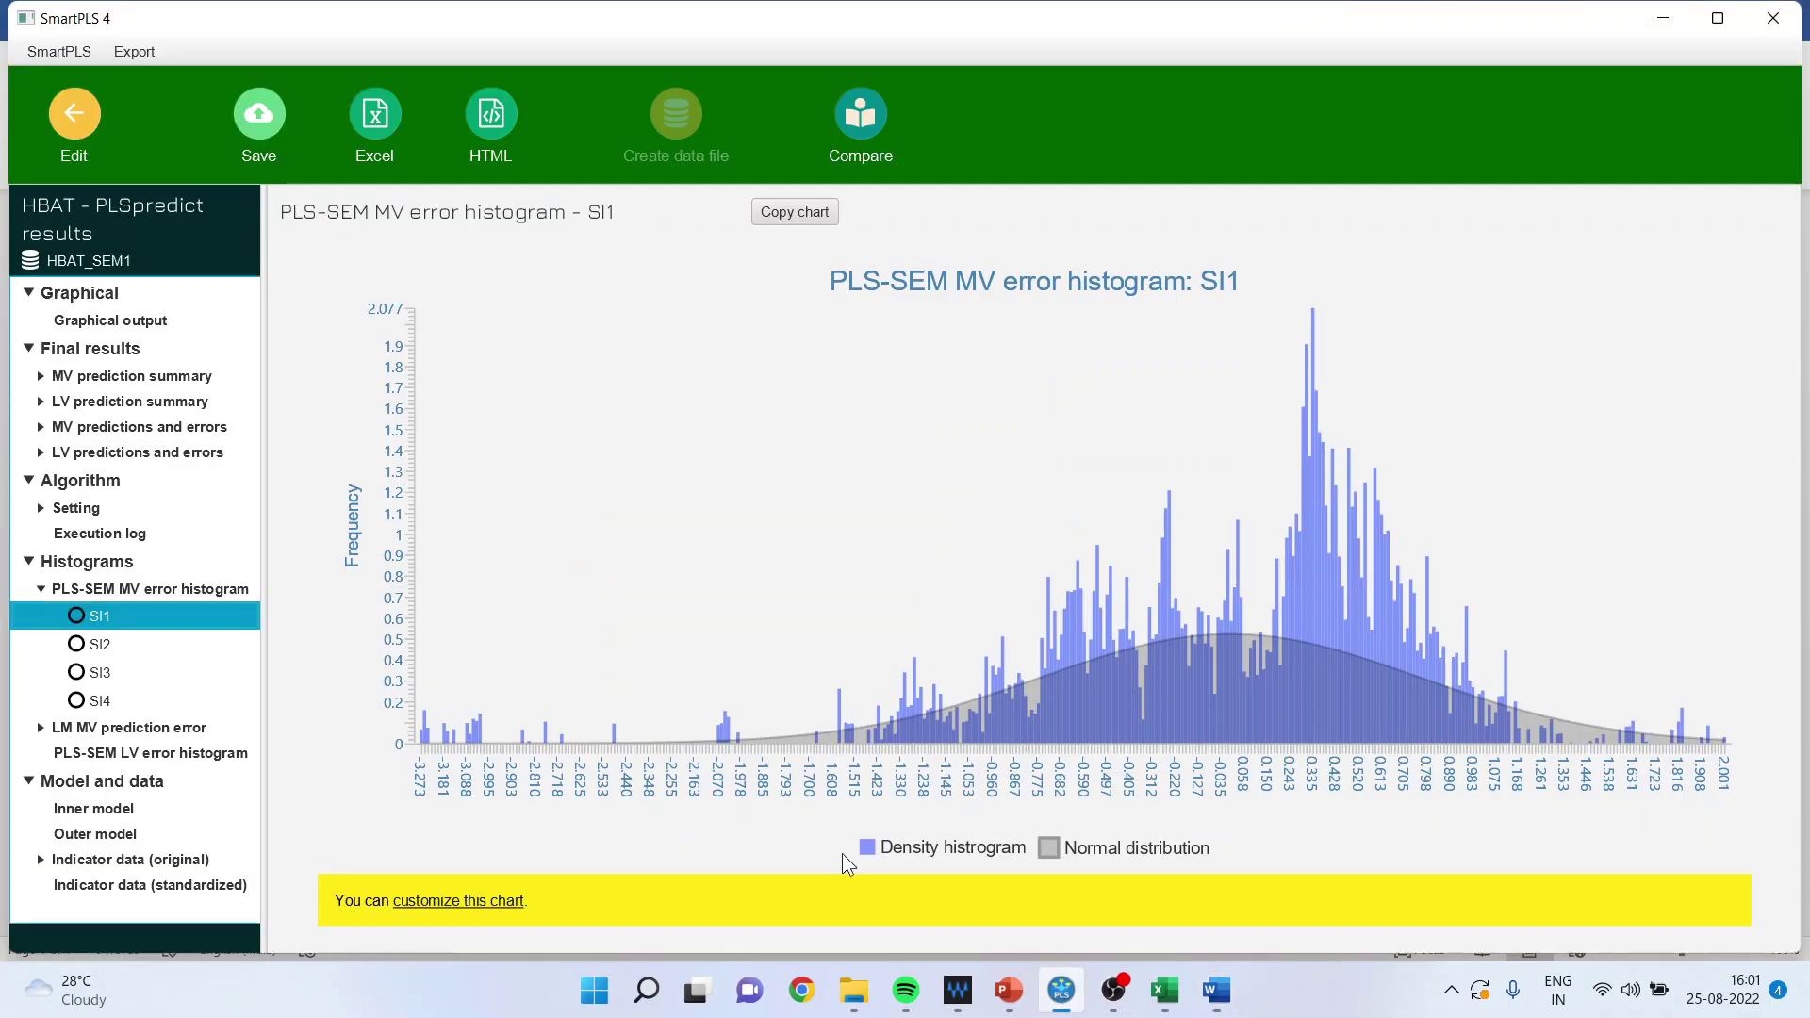
click(102, 646)
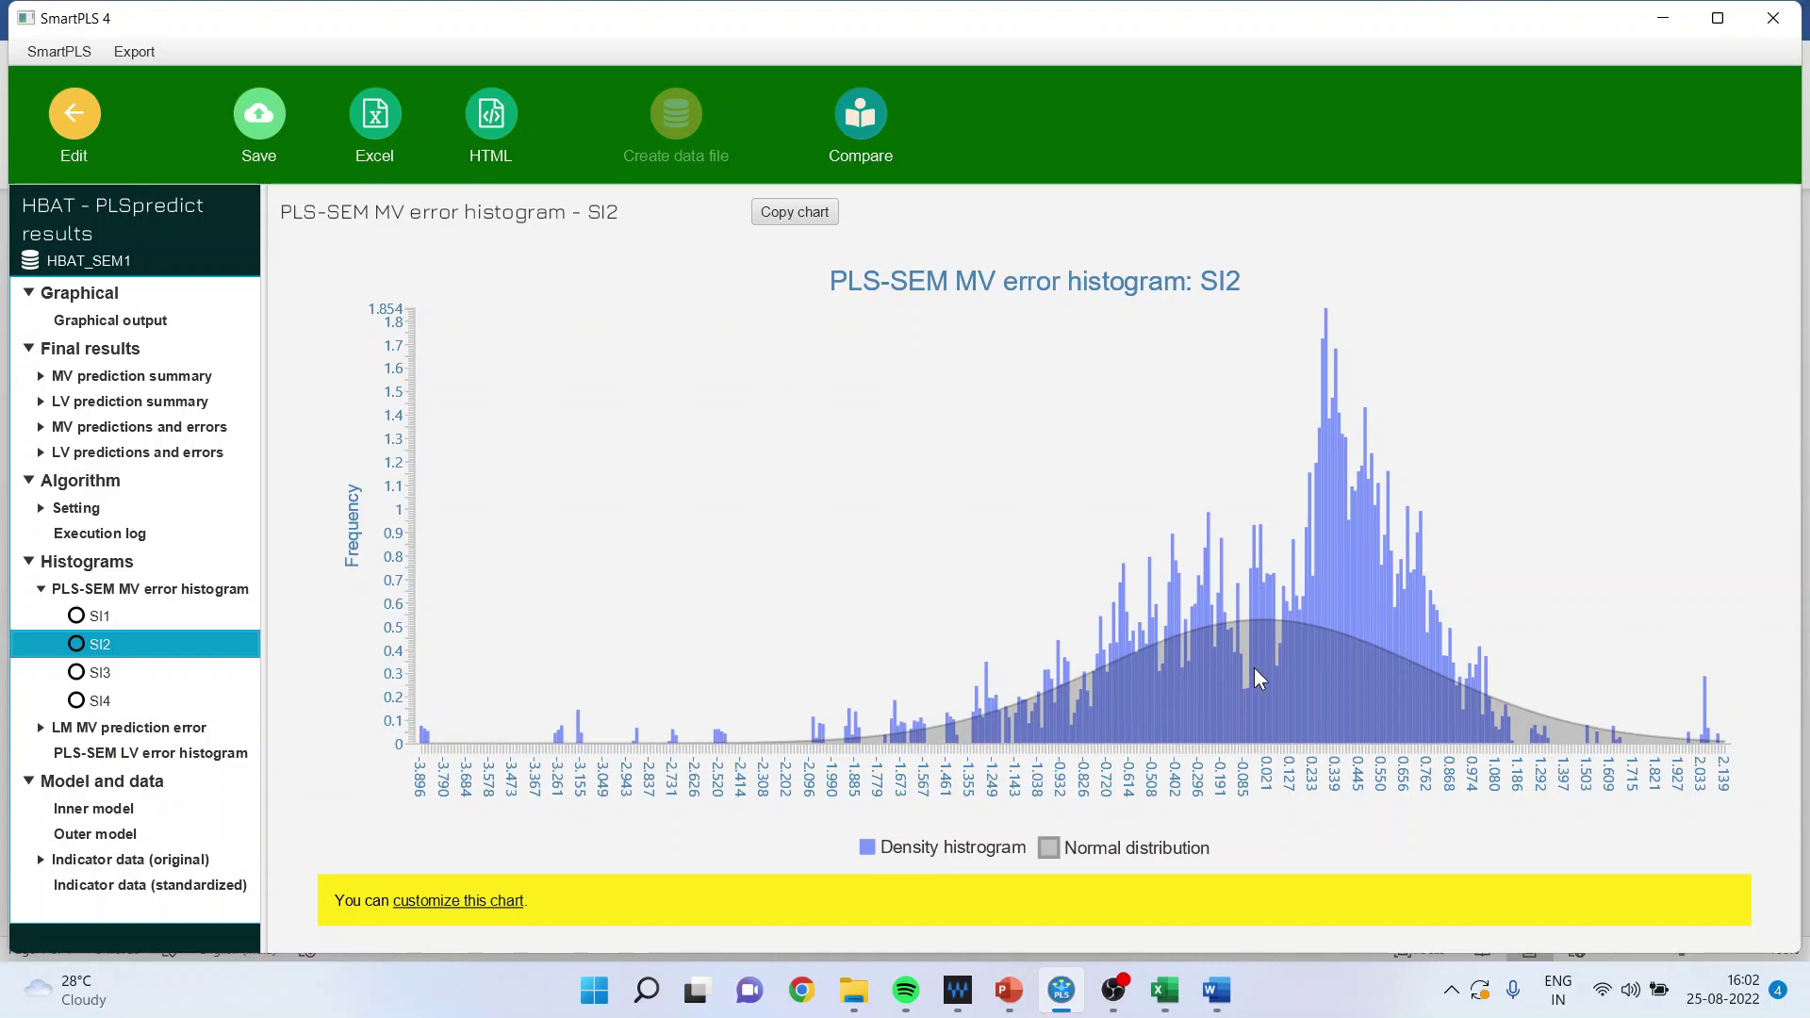
click(100, 673)
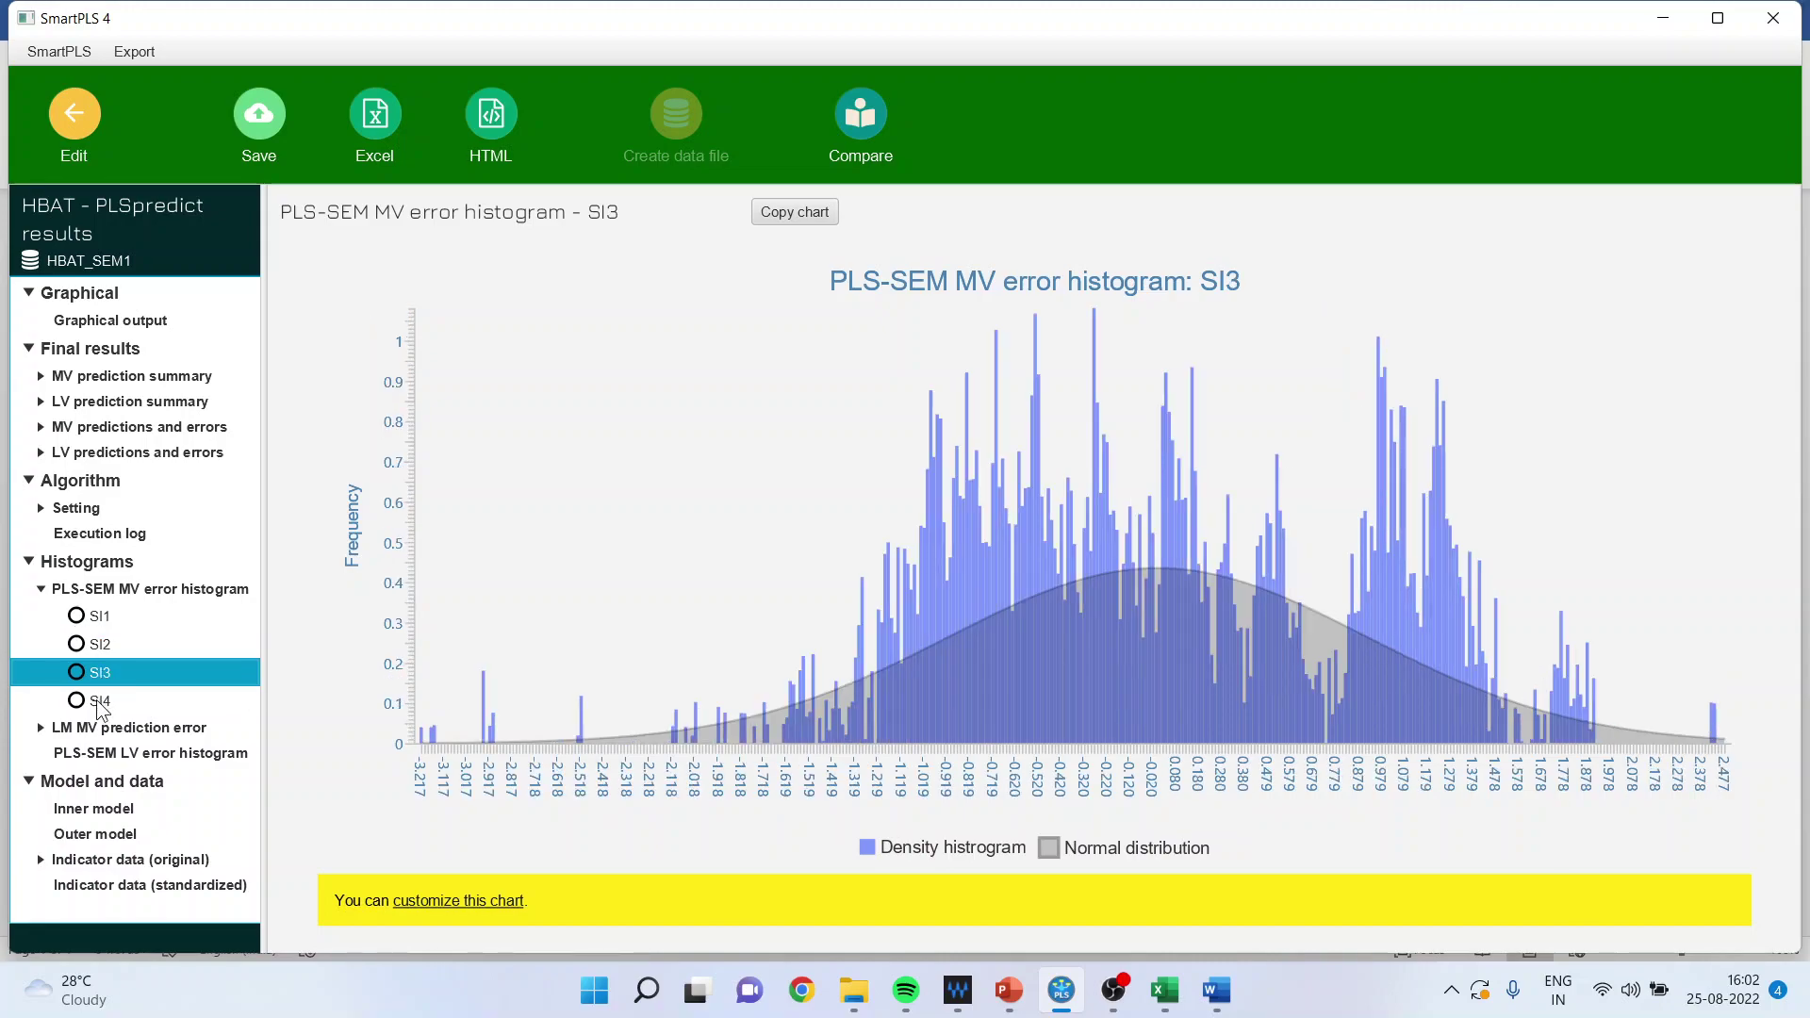
click(97, 699)
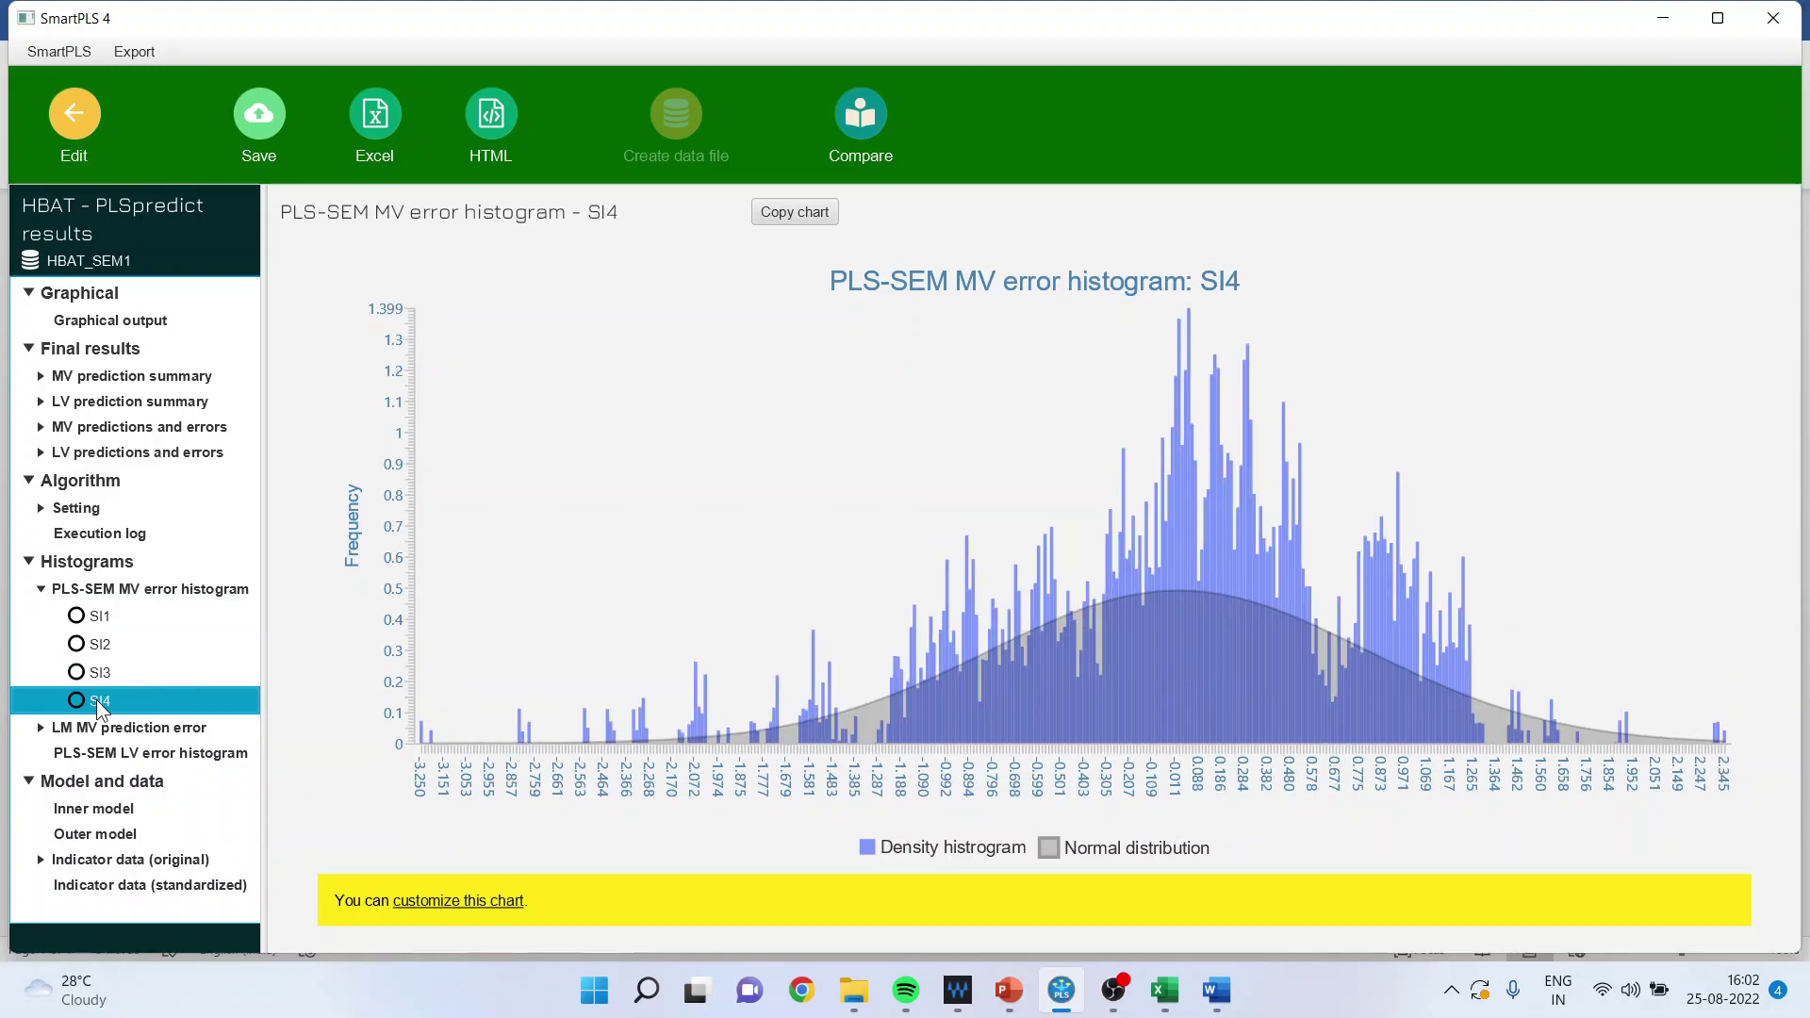
- Present PowerPoint slide 7's predictive-power flowchart full screen, then exit back to SmartPLS
click(1009, 990)
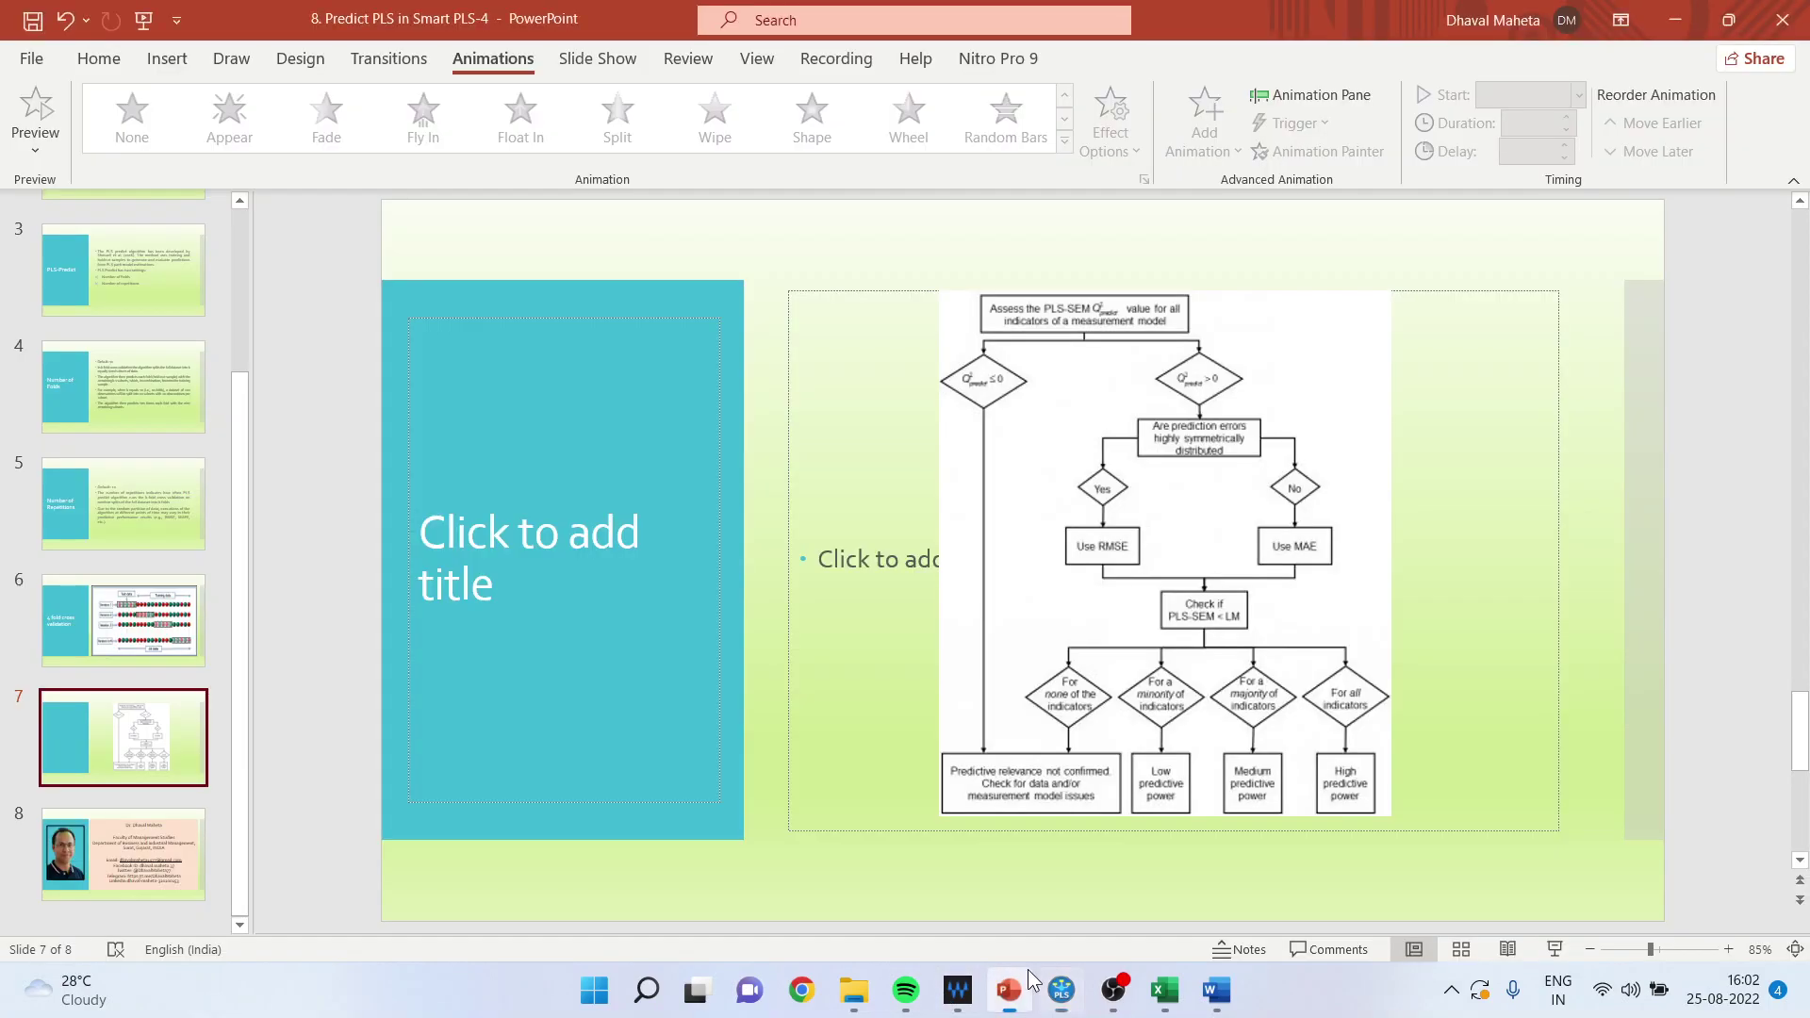
click(1555, 952)
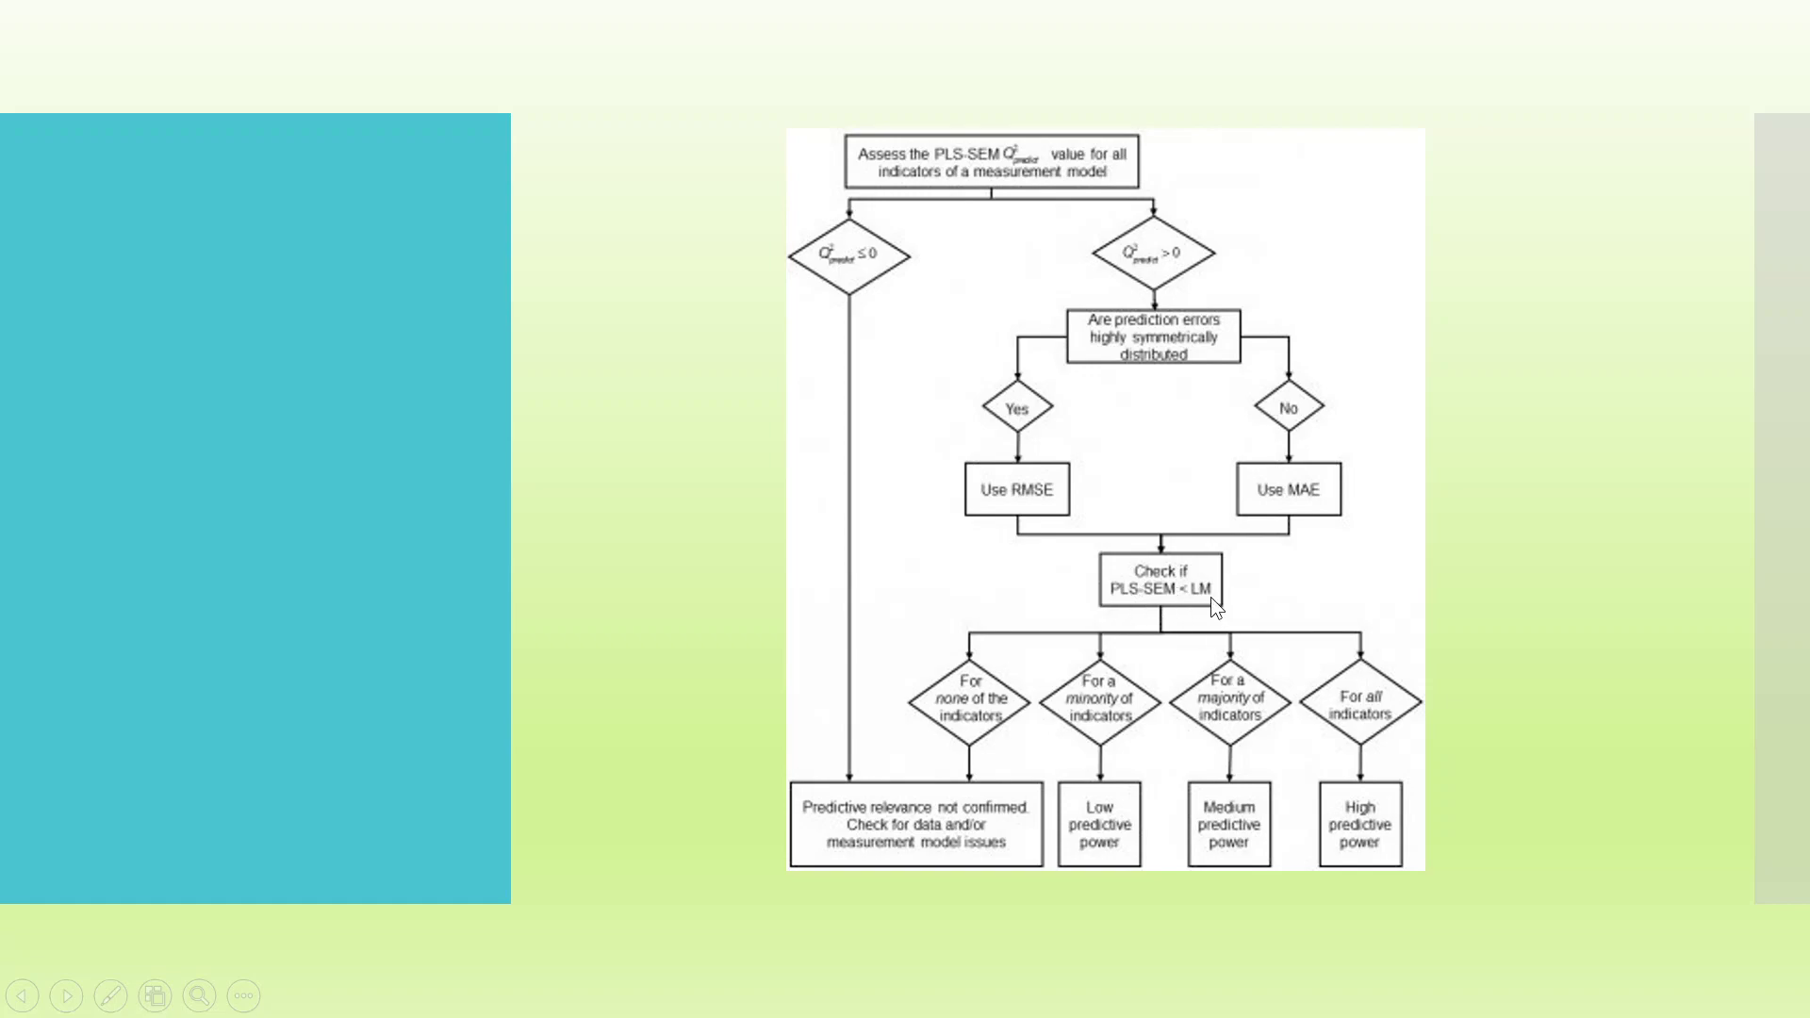
key(Escape)
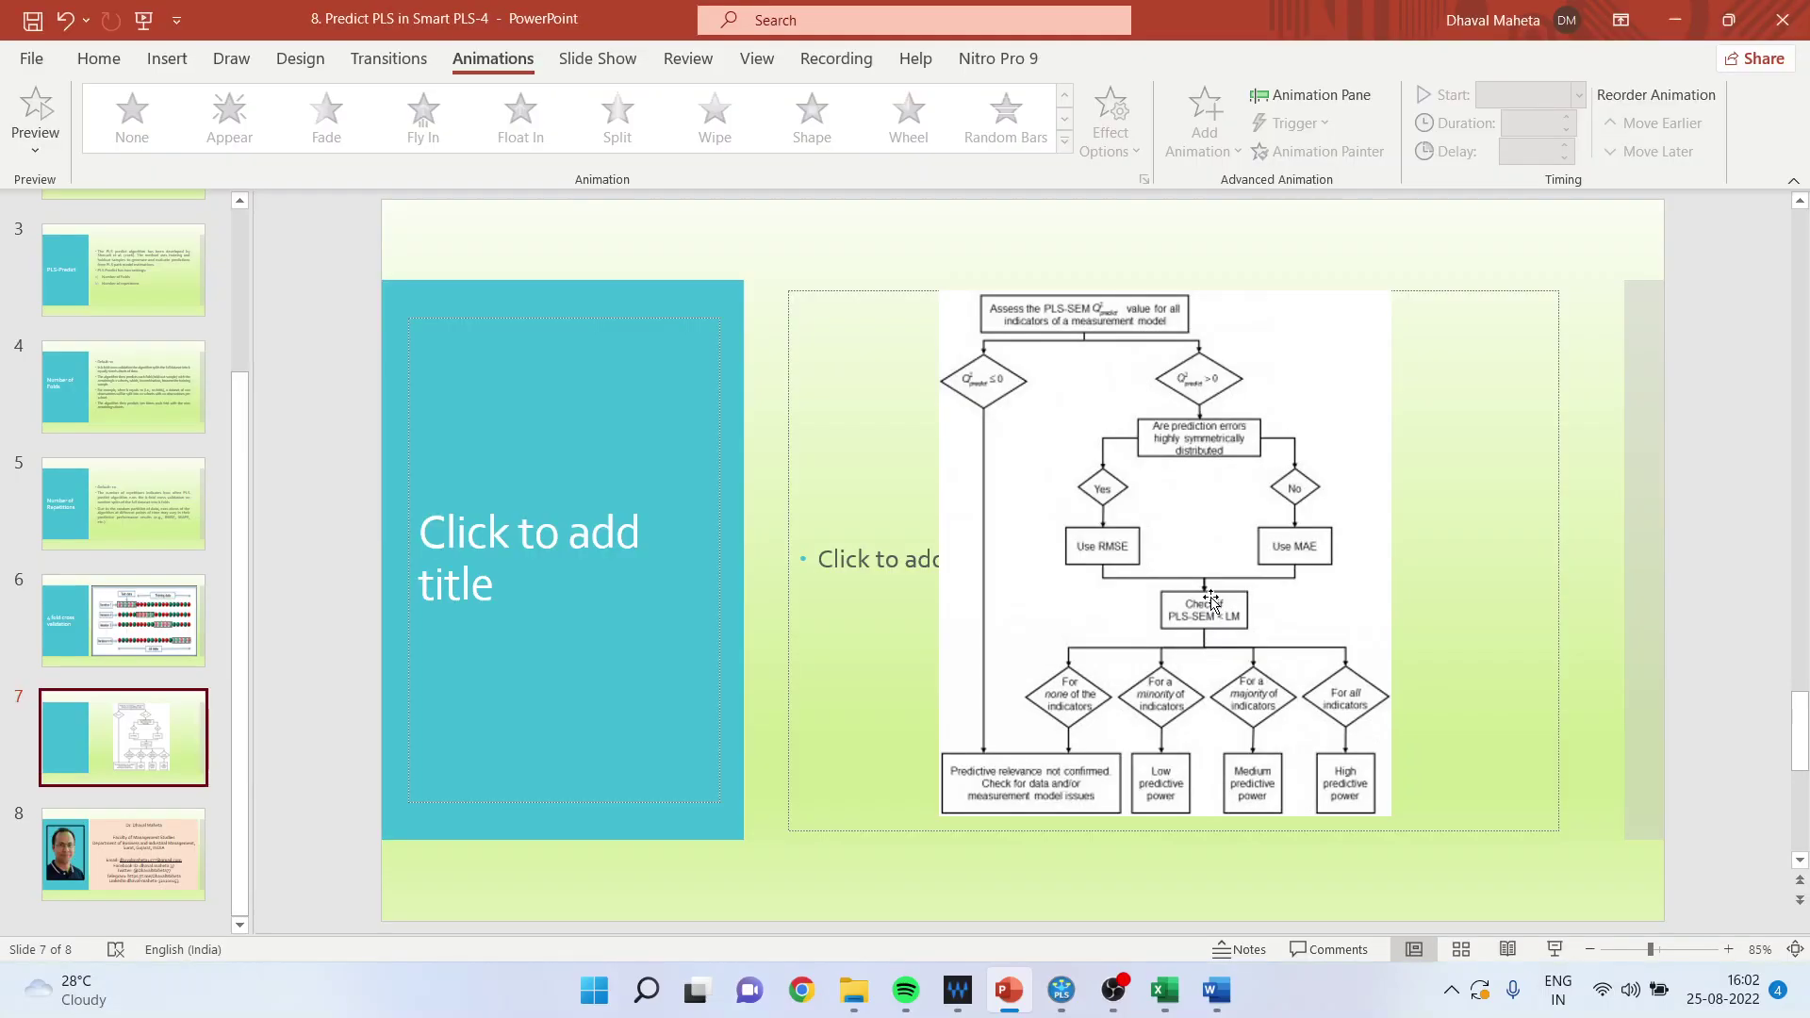
click(1075, 994)
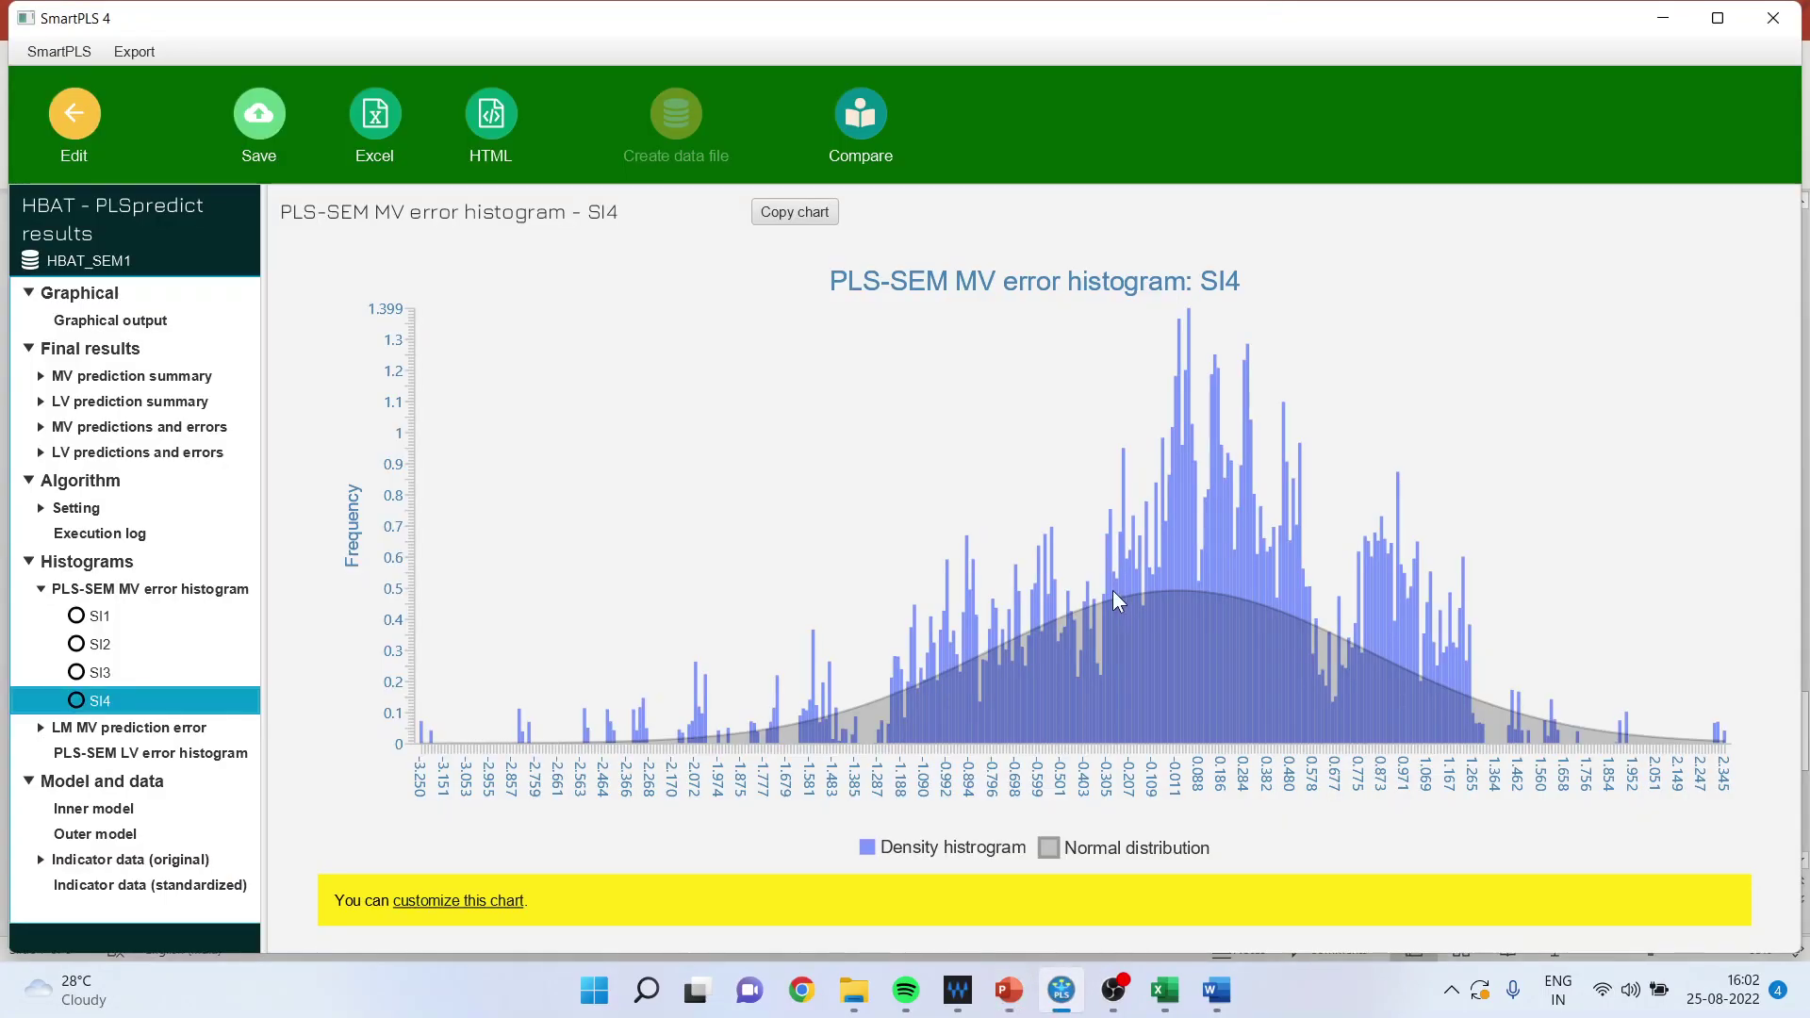
- Copy the MV prediction summary table (Q²predict, RMSE, MAE for SI1–SI4) for Excel
click(70, 377)
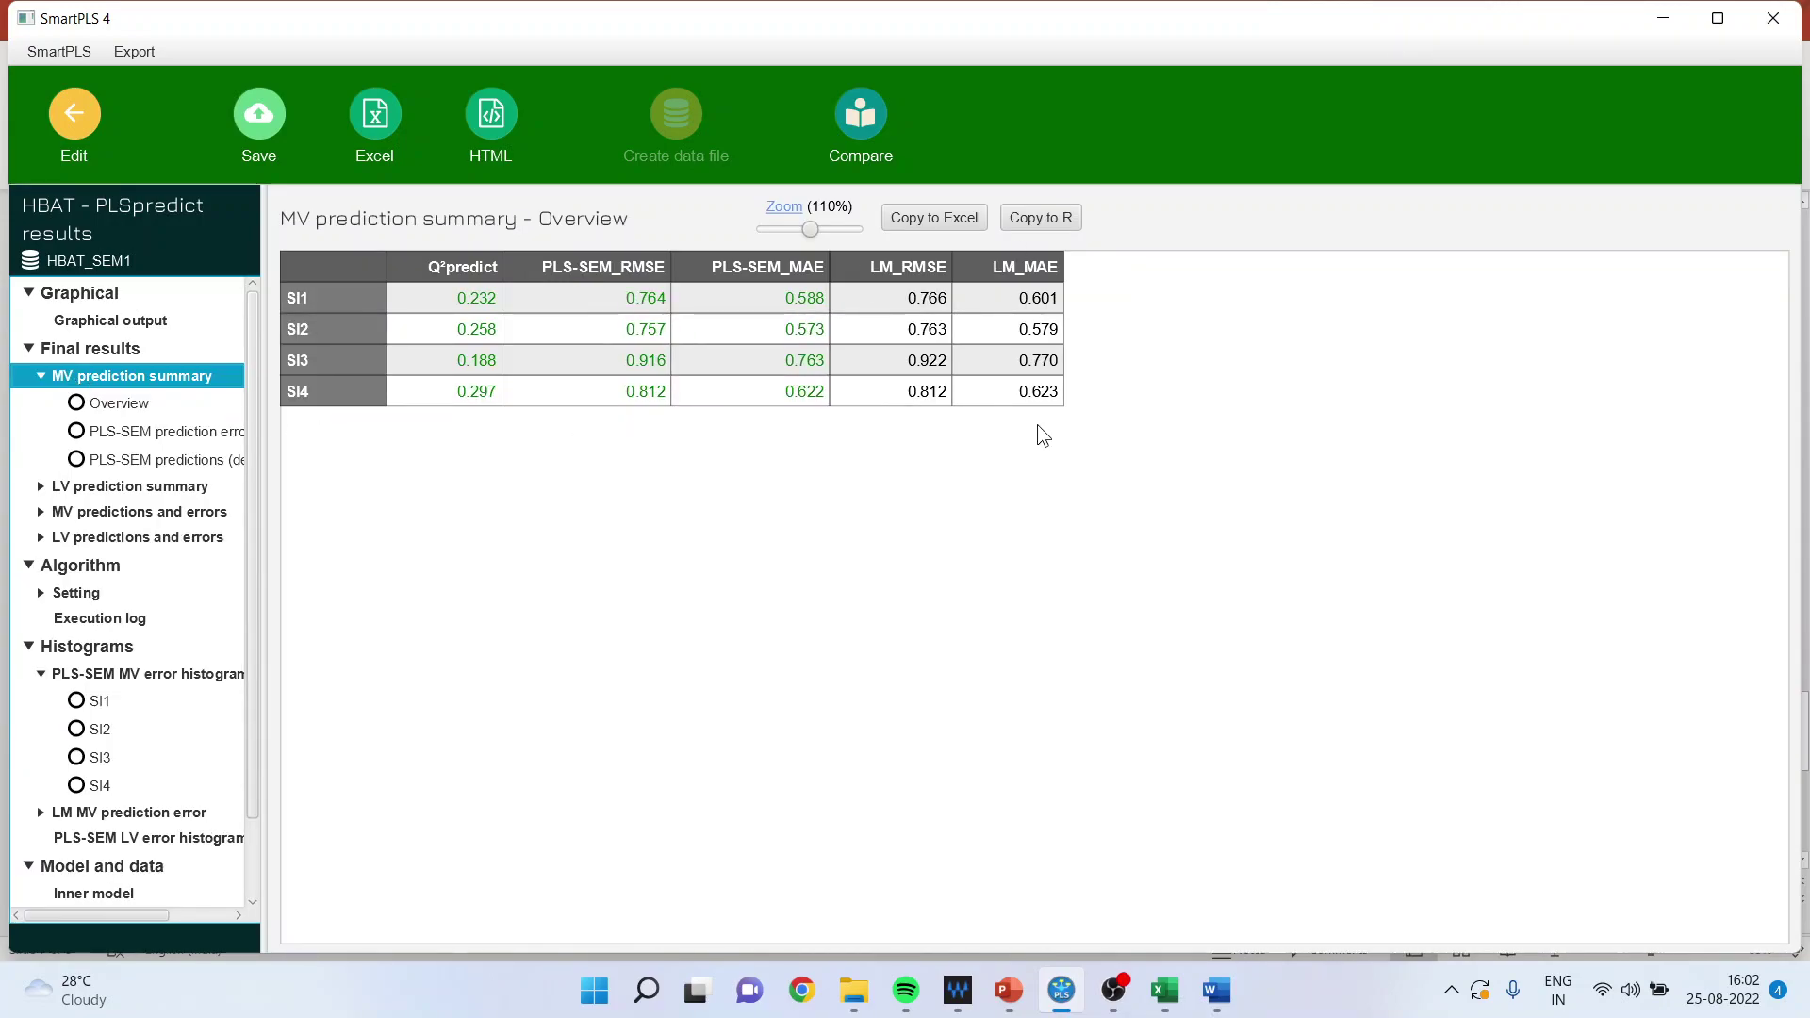
click(930, 219)
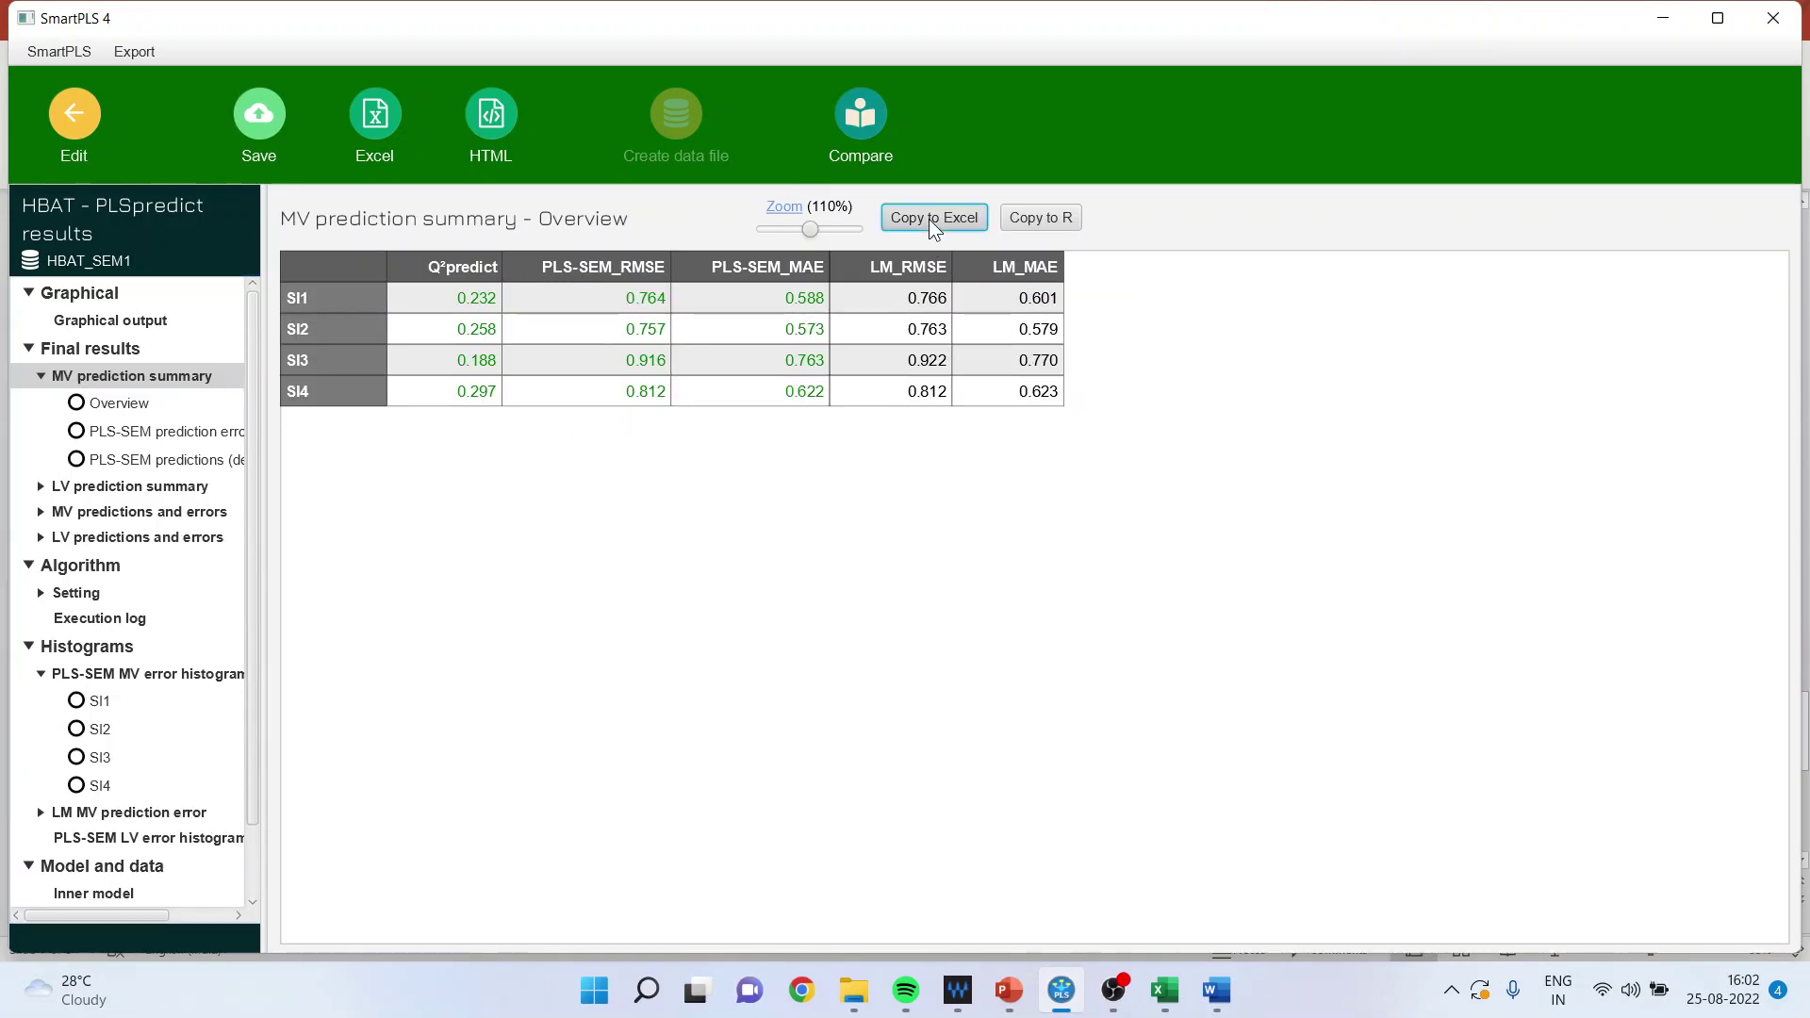
click(1164, 990)
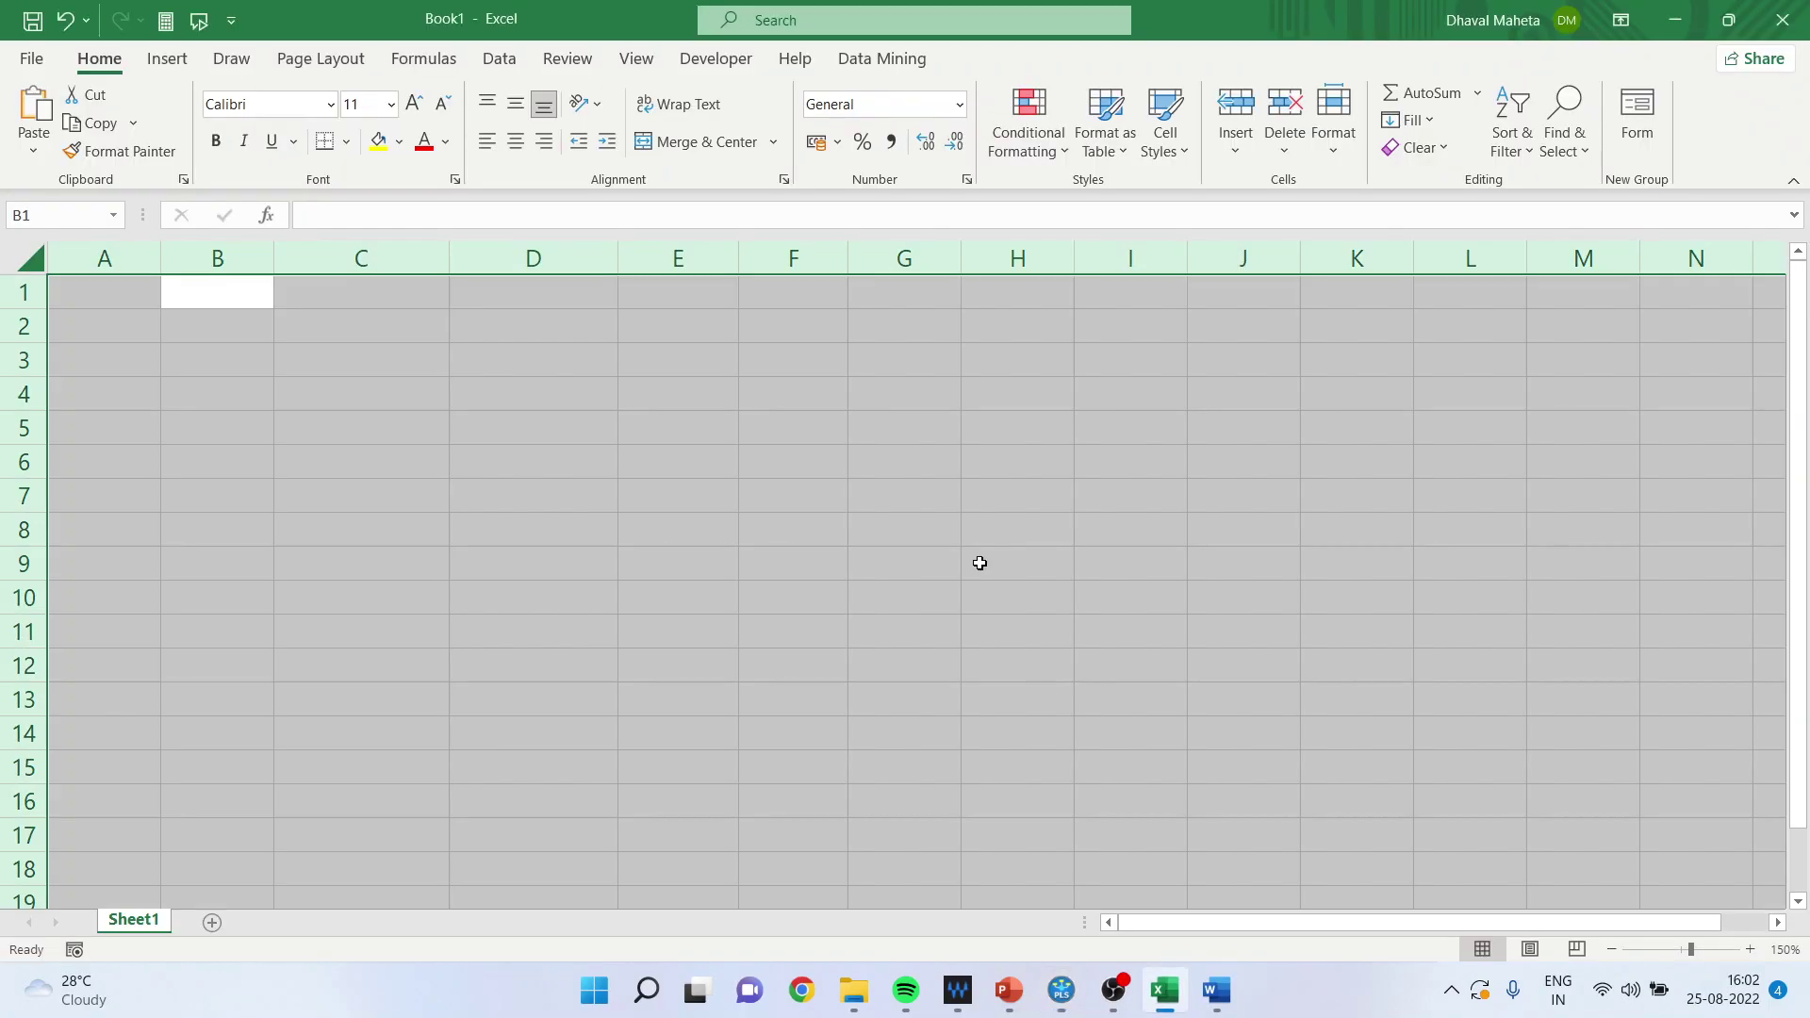
- Paste the prediction summary table at A1 and delete the Q²predict column
click(123, 292)
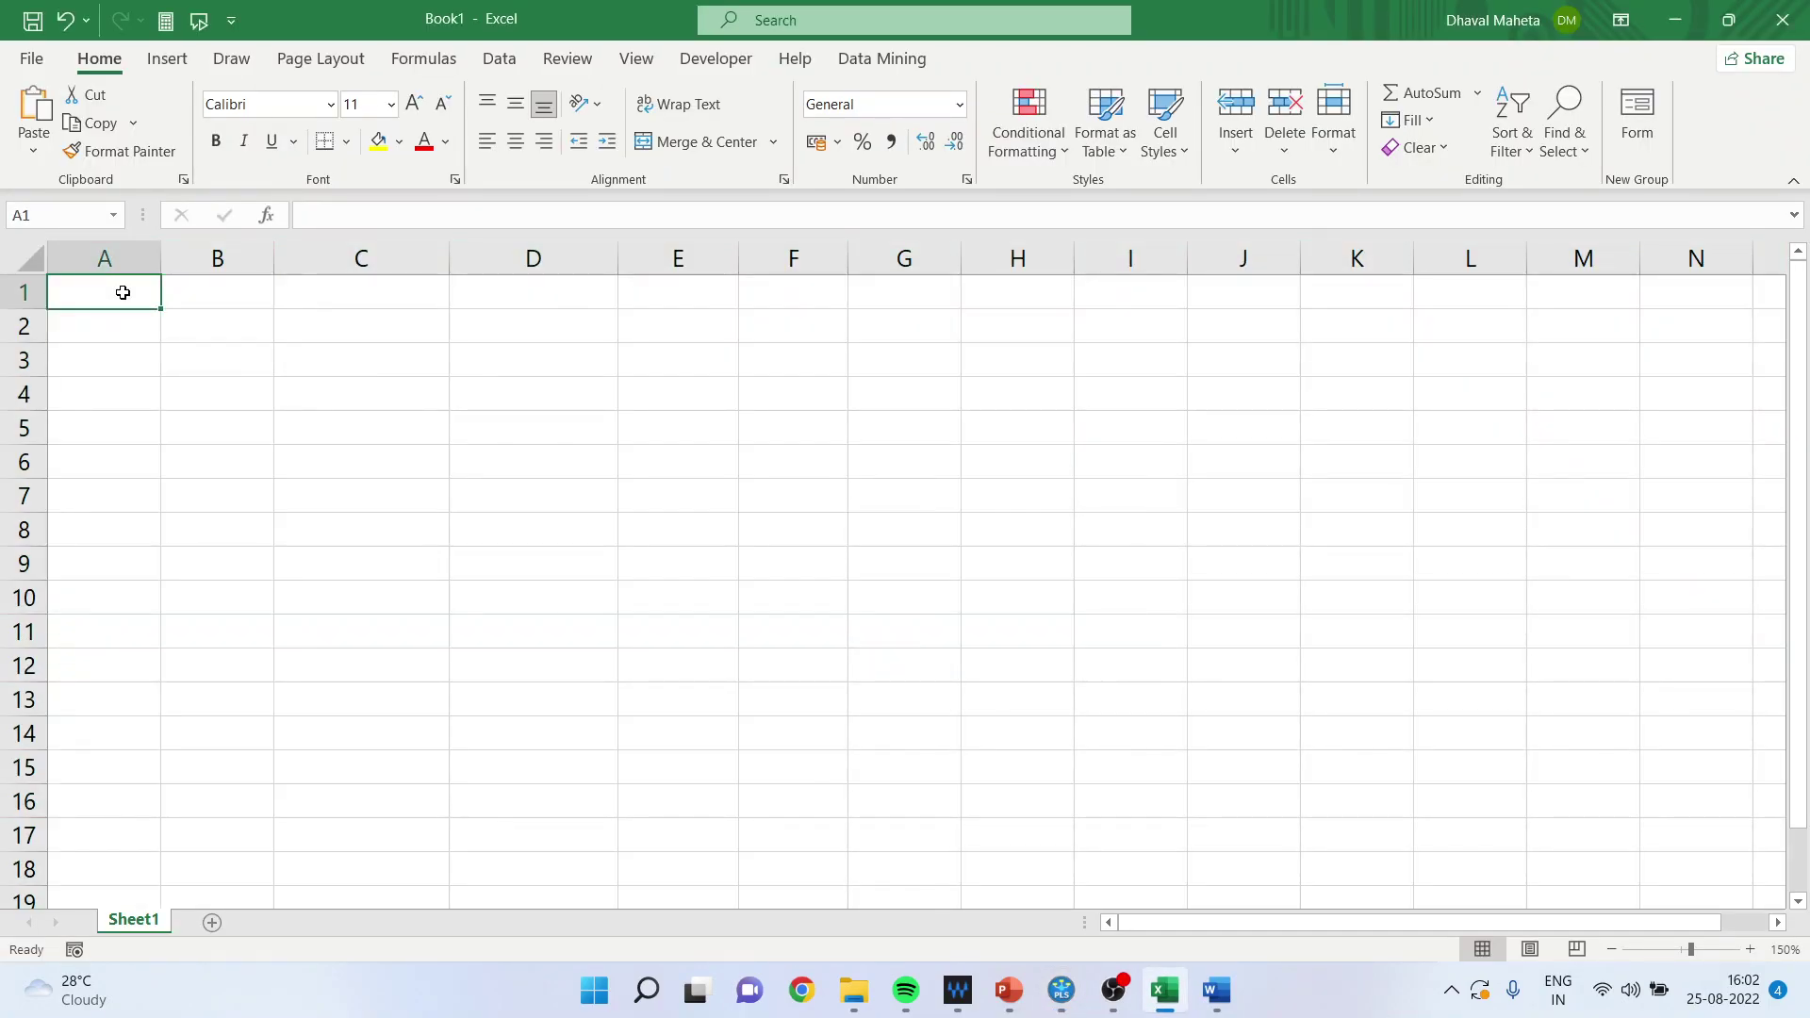
key(ctrl+v)
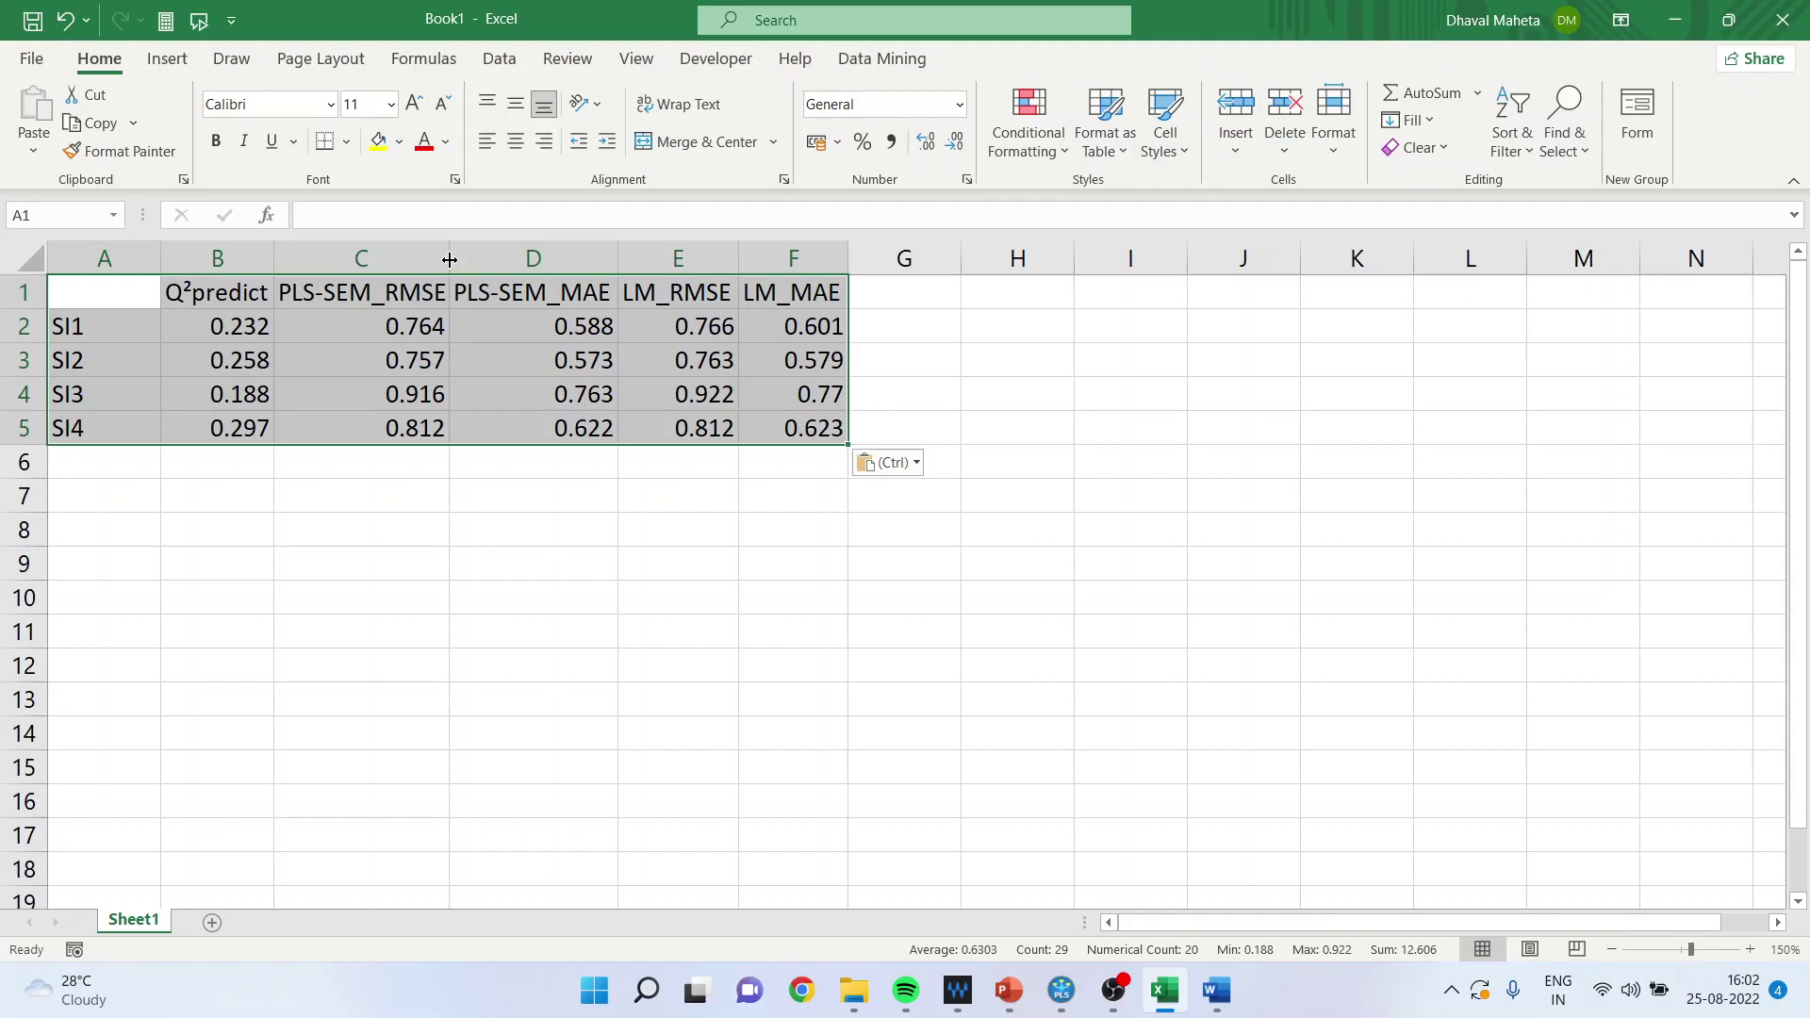
click(1126, 415)
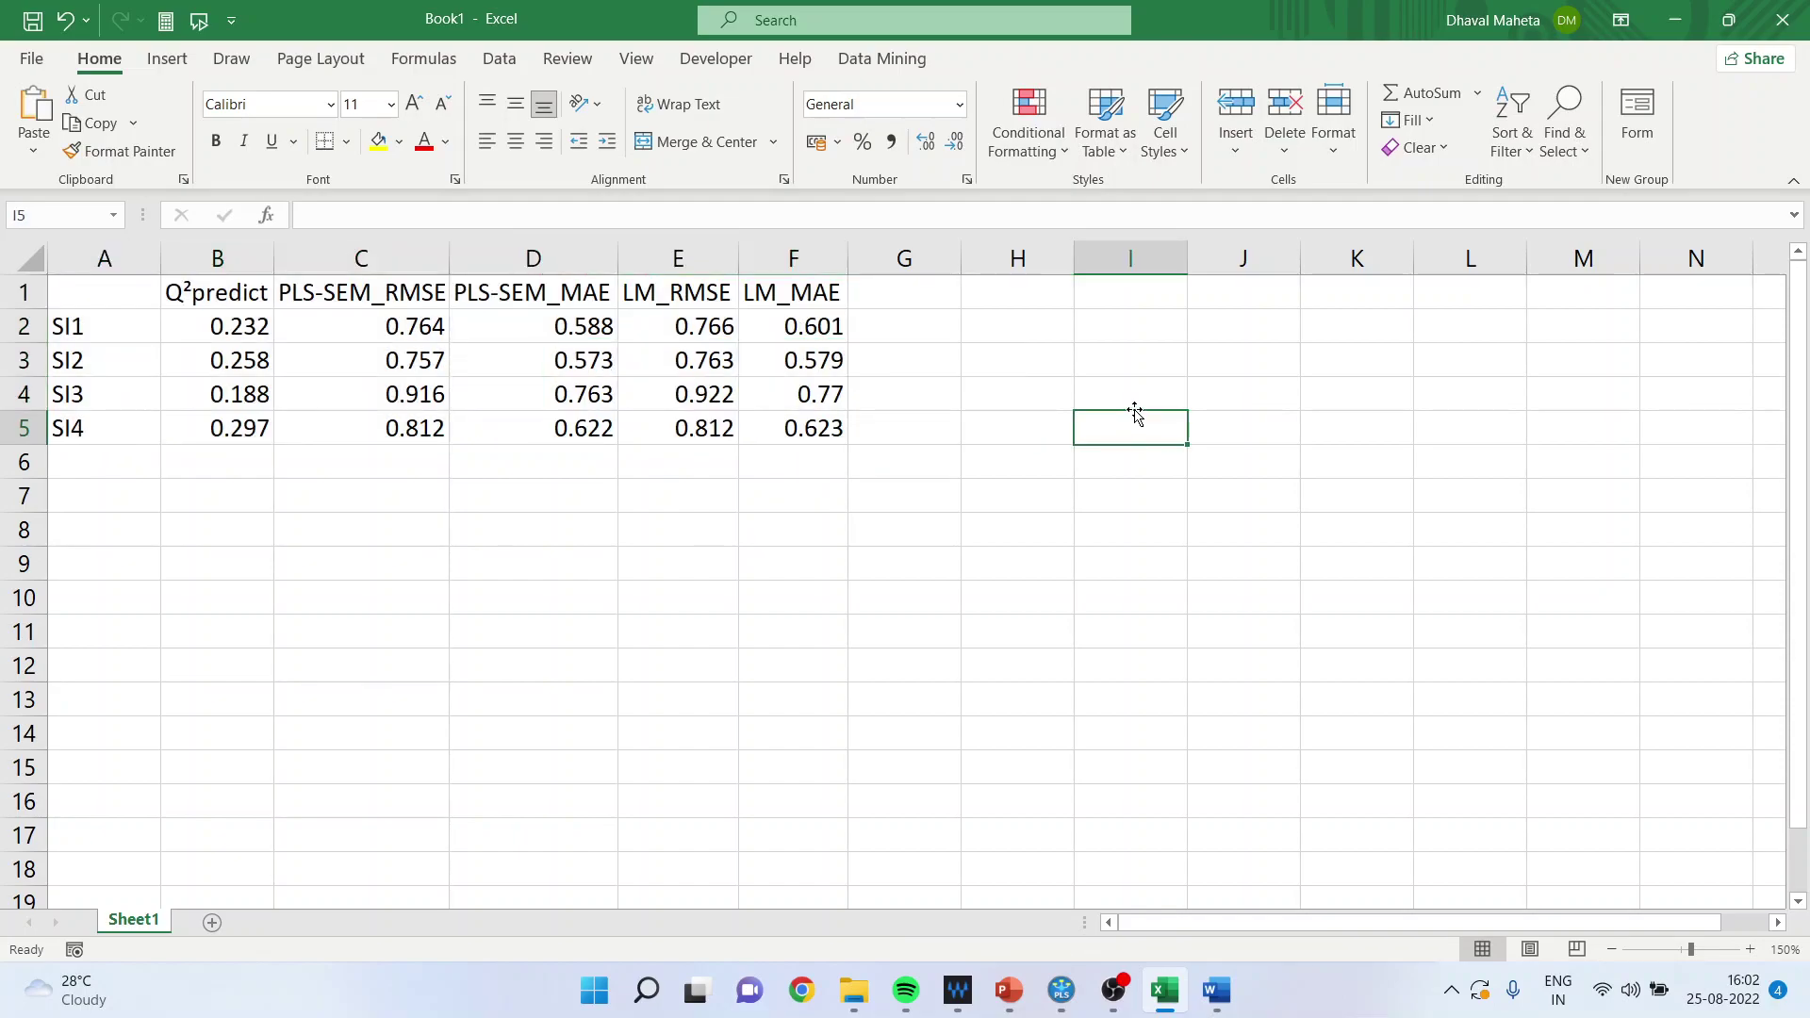
click(188, 283)
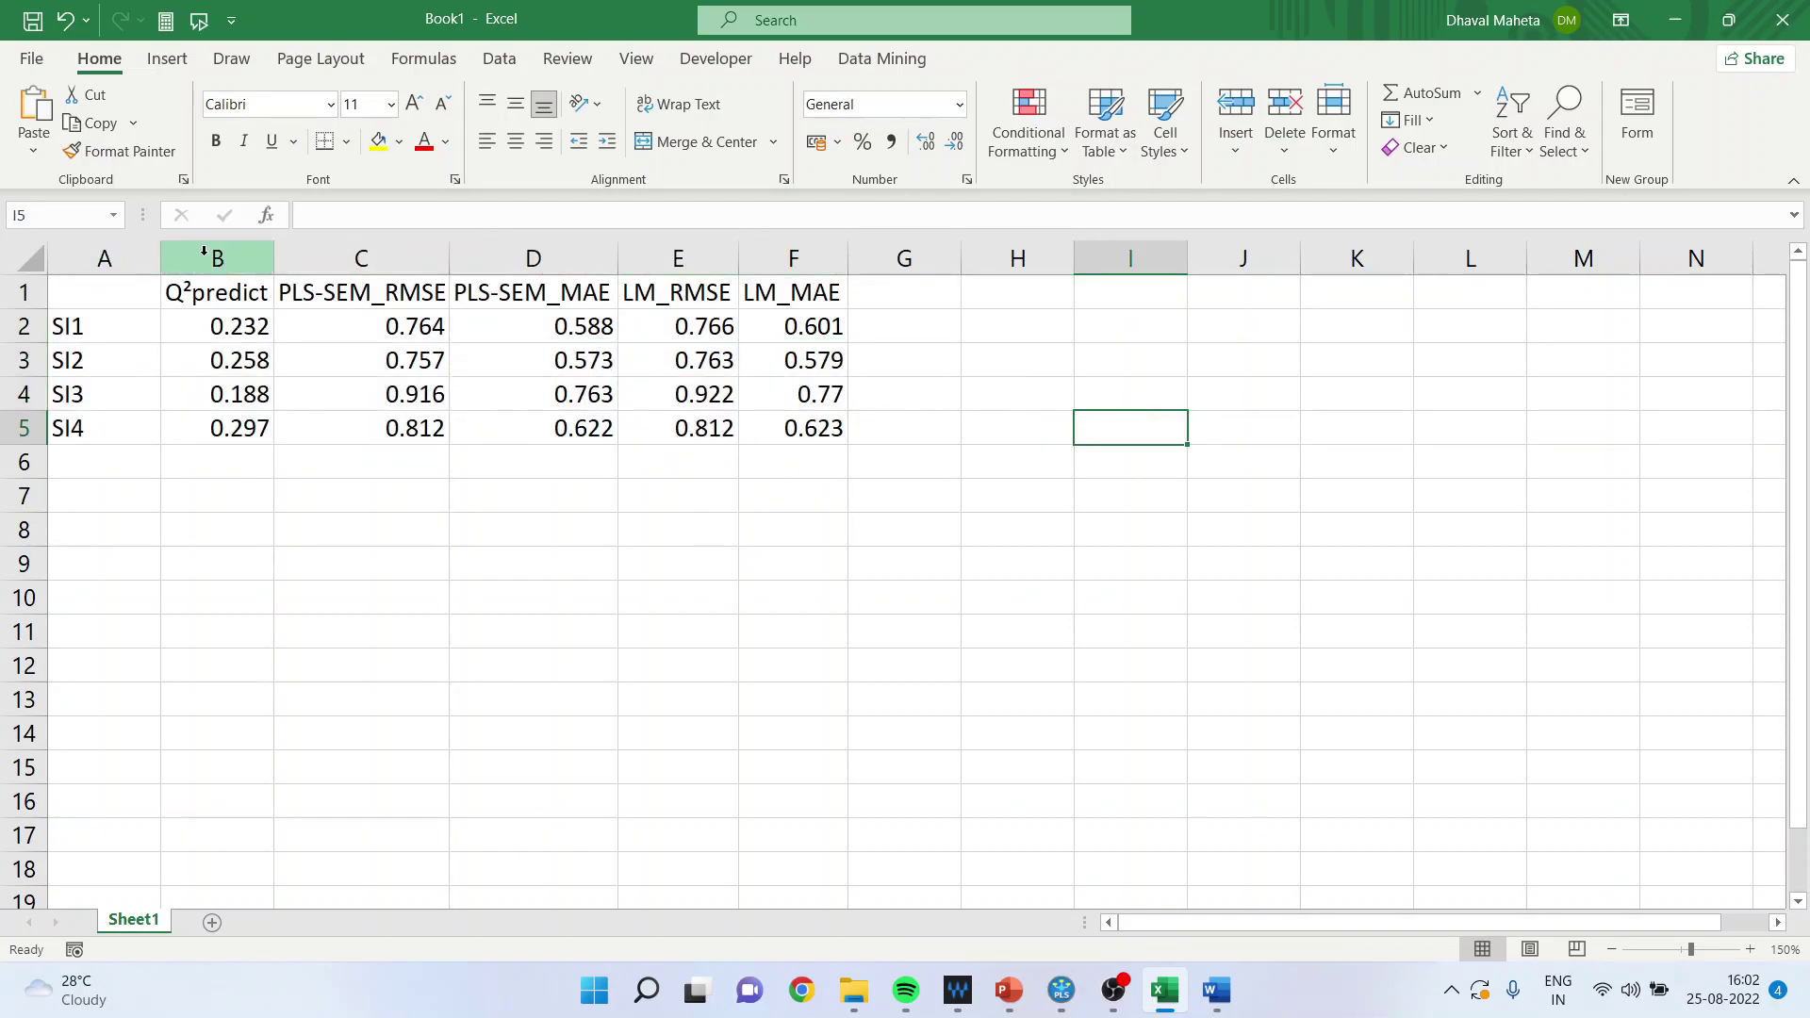
right_click(210, 257)
click(307, 488)
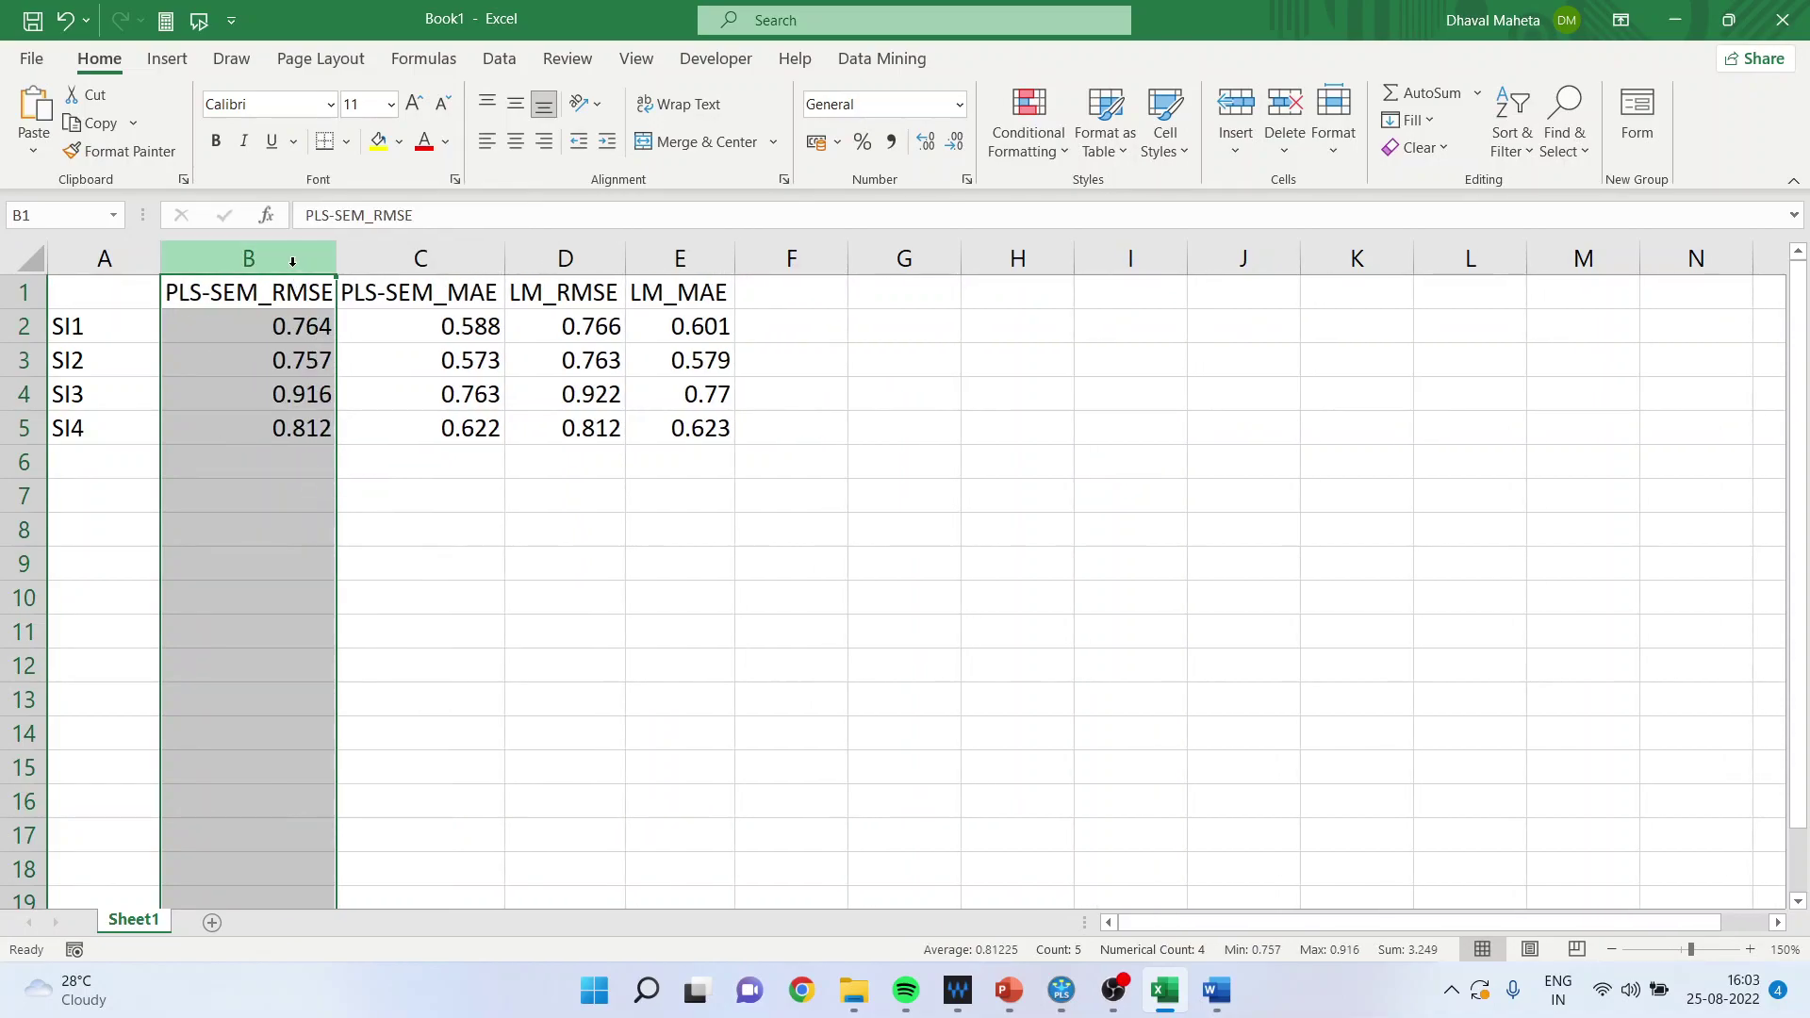
- Delete the PLS-SEM_RMSE and LM_RMSE columns, leaving only the two MAE columns
click(546, 260)
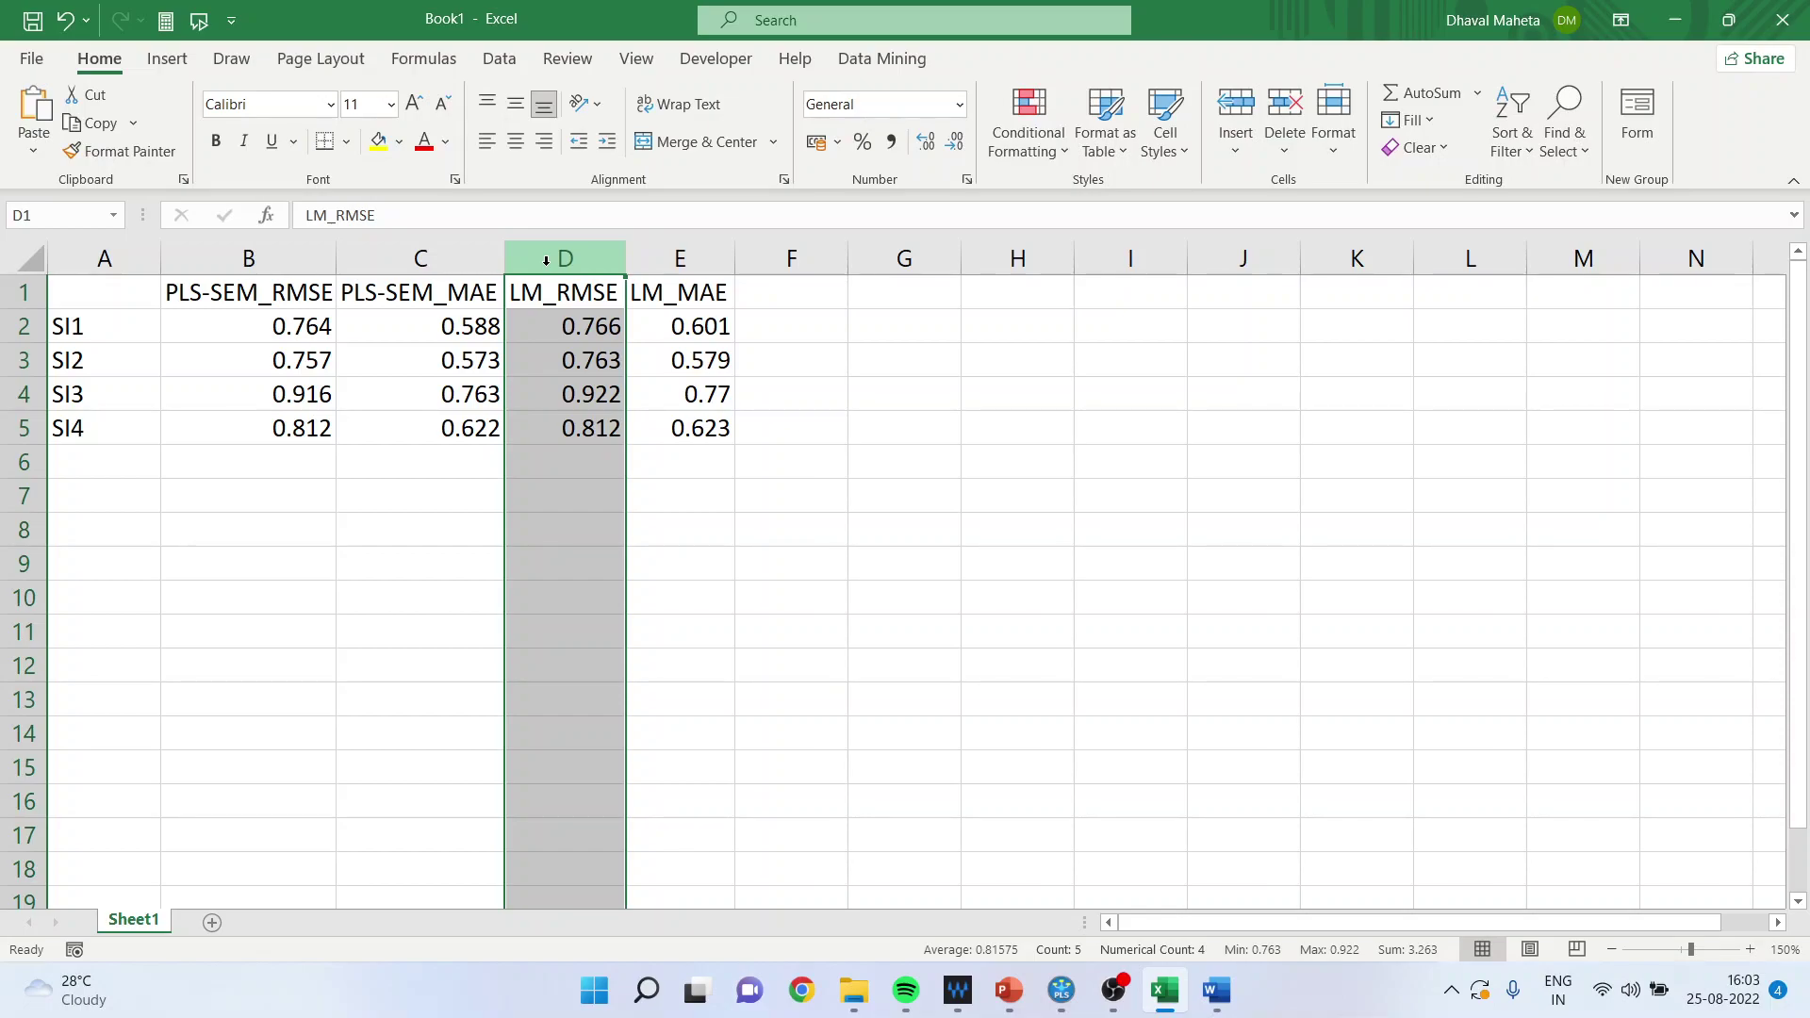
click(420, 260)
right_click(305, 264)
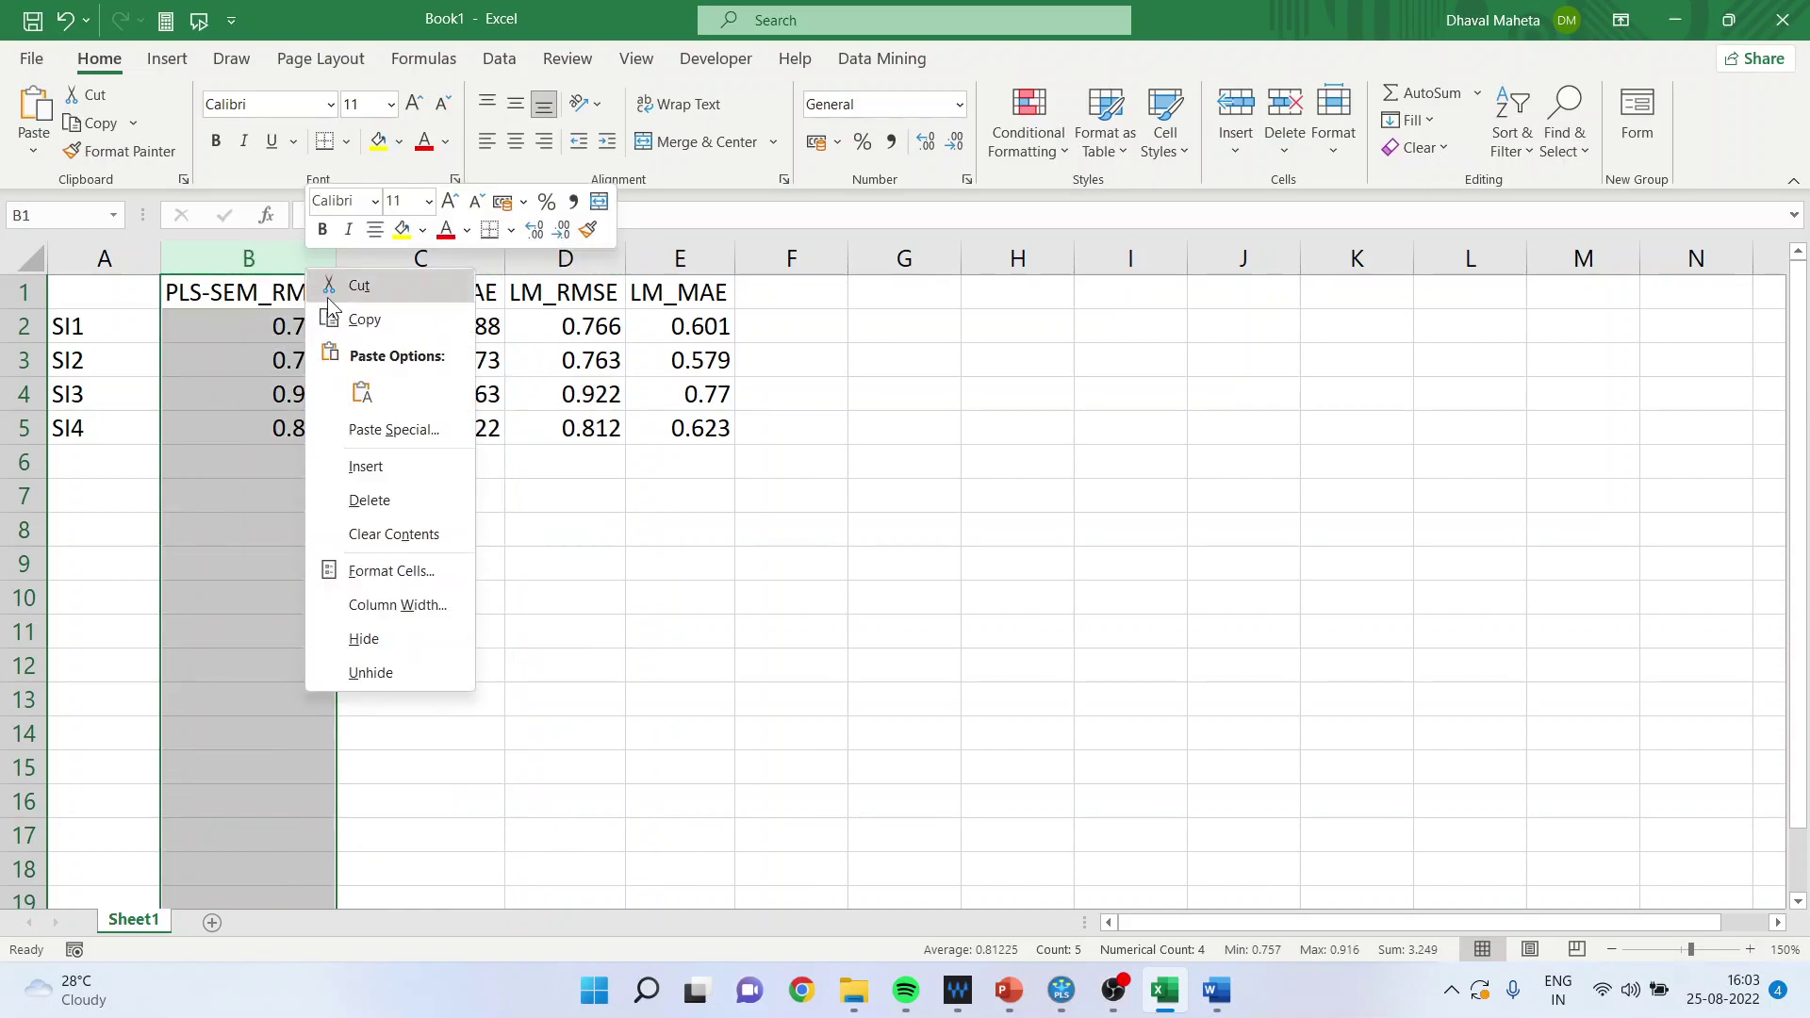
click(390, 500)
click(389, 260)
right_click(390, 264)
click(435, 499)
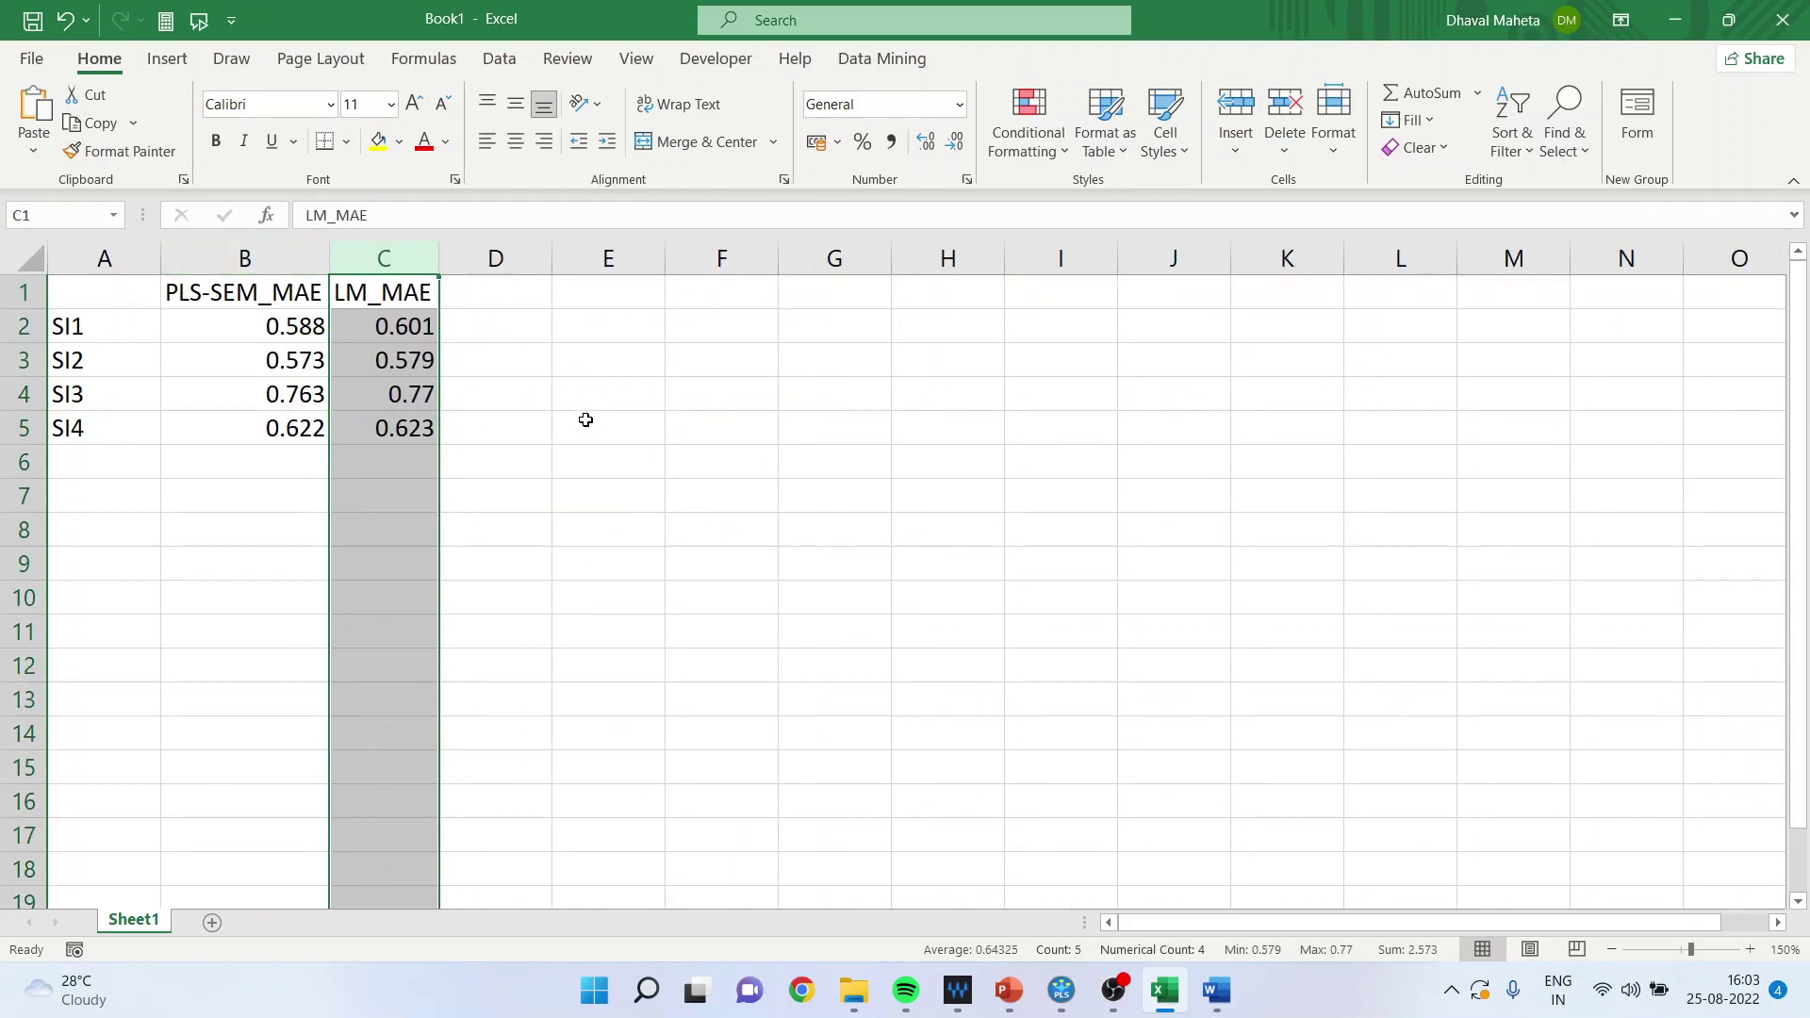
click(265, 298)
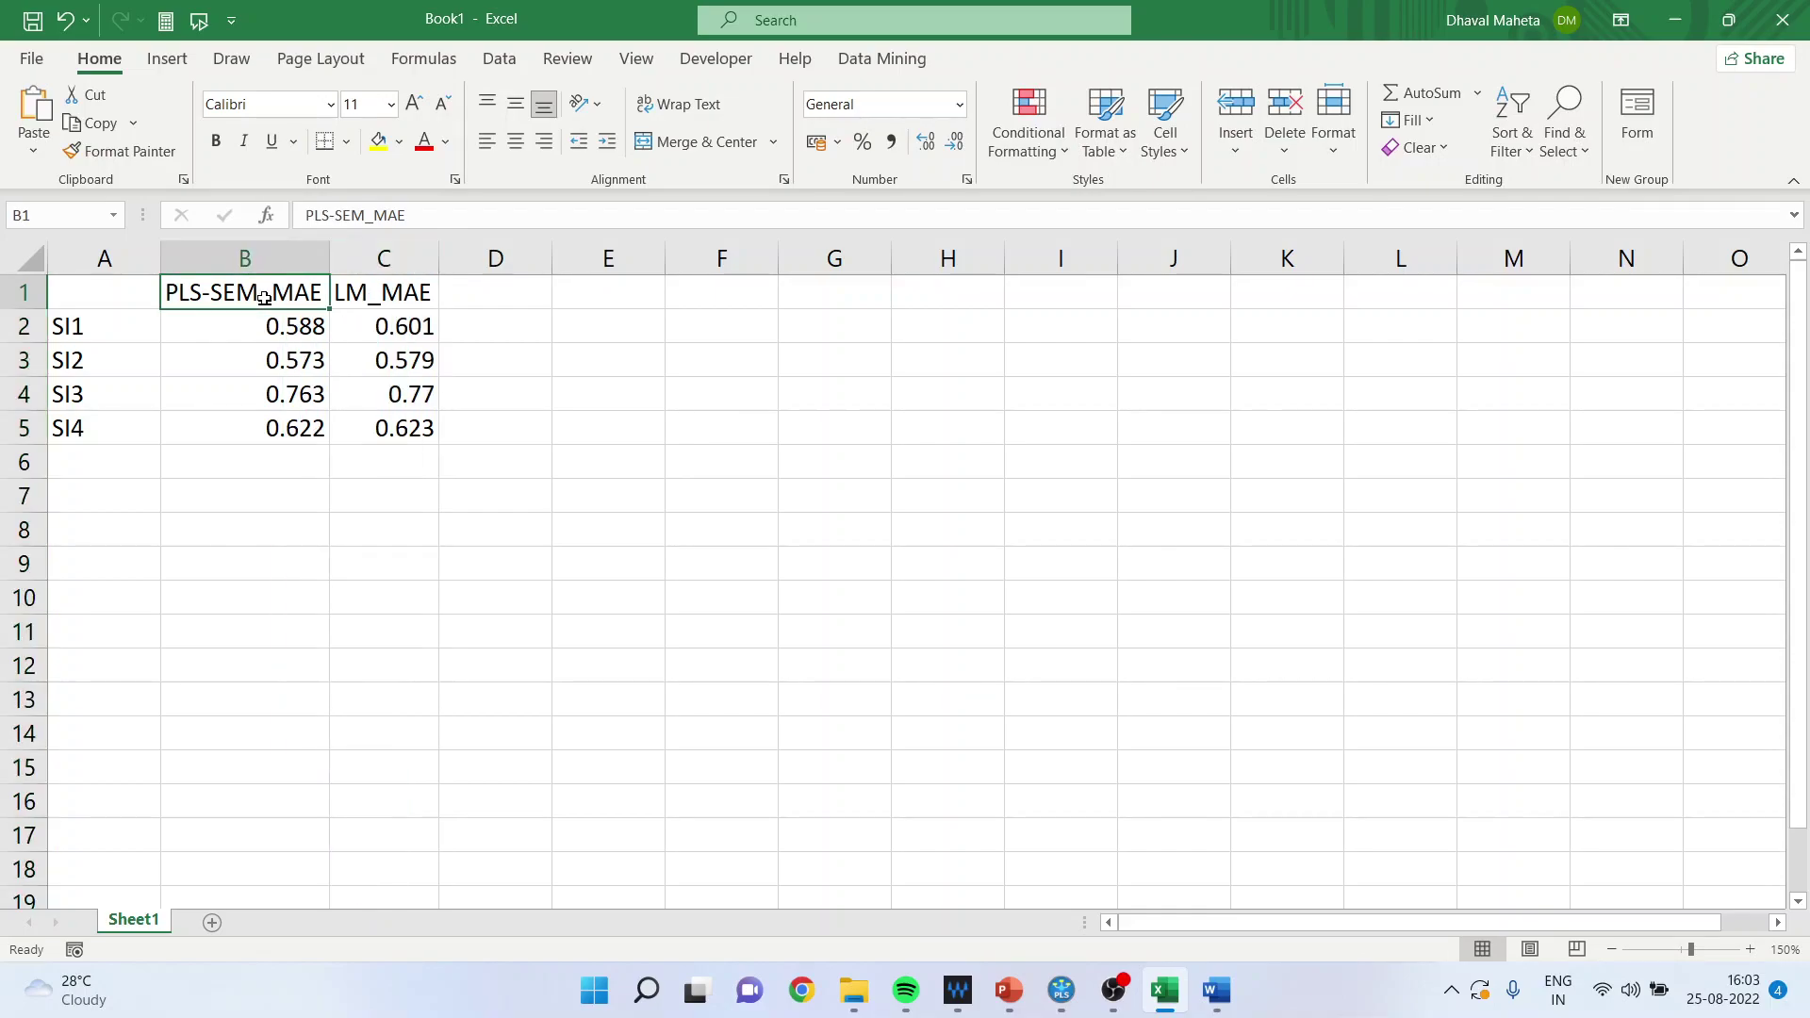
click(377, 298)
click(519, 293)
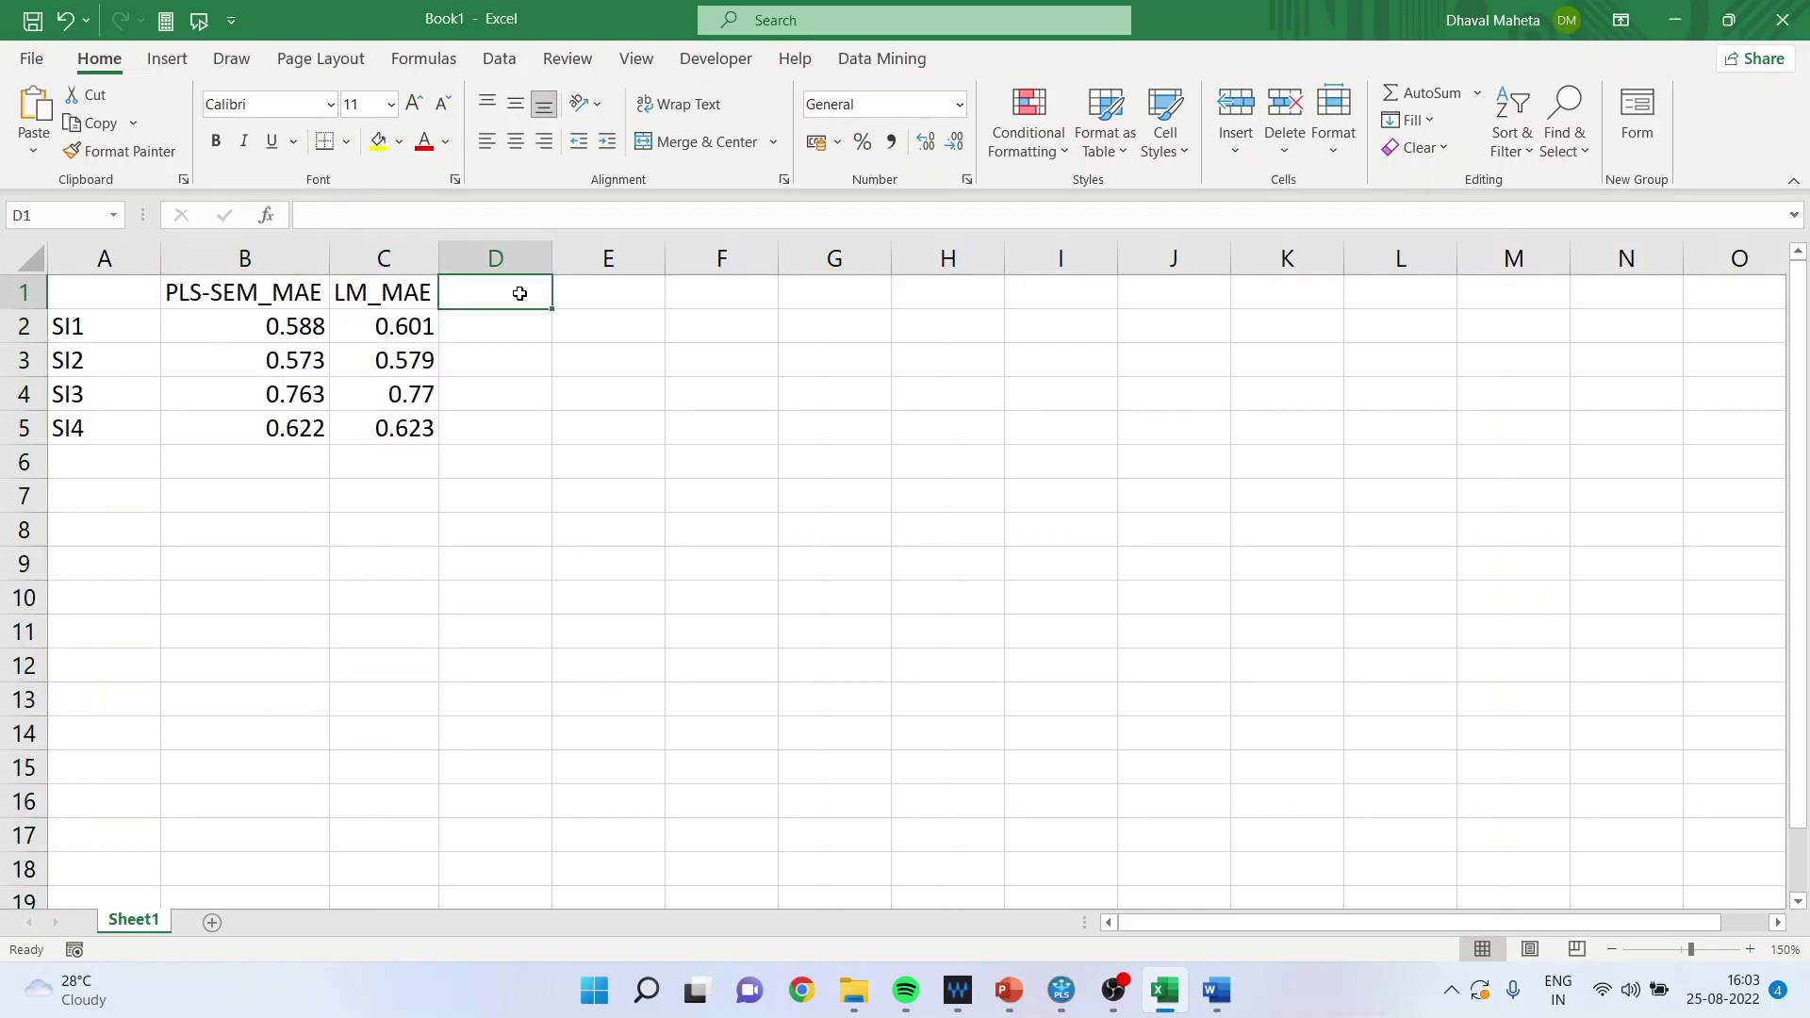
- Add a 'Difference' heading in D1 with =B2-C2 filled down to D5
text(Difference)
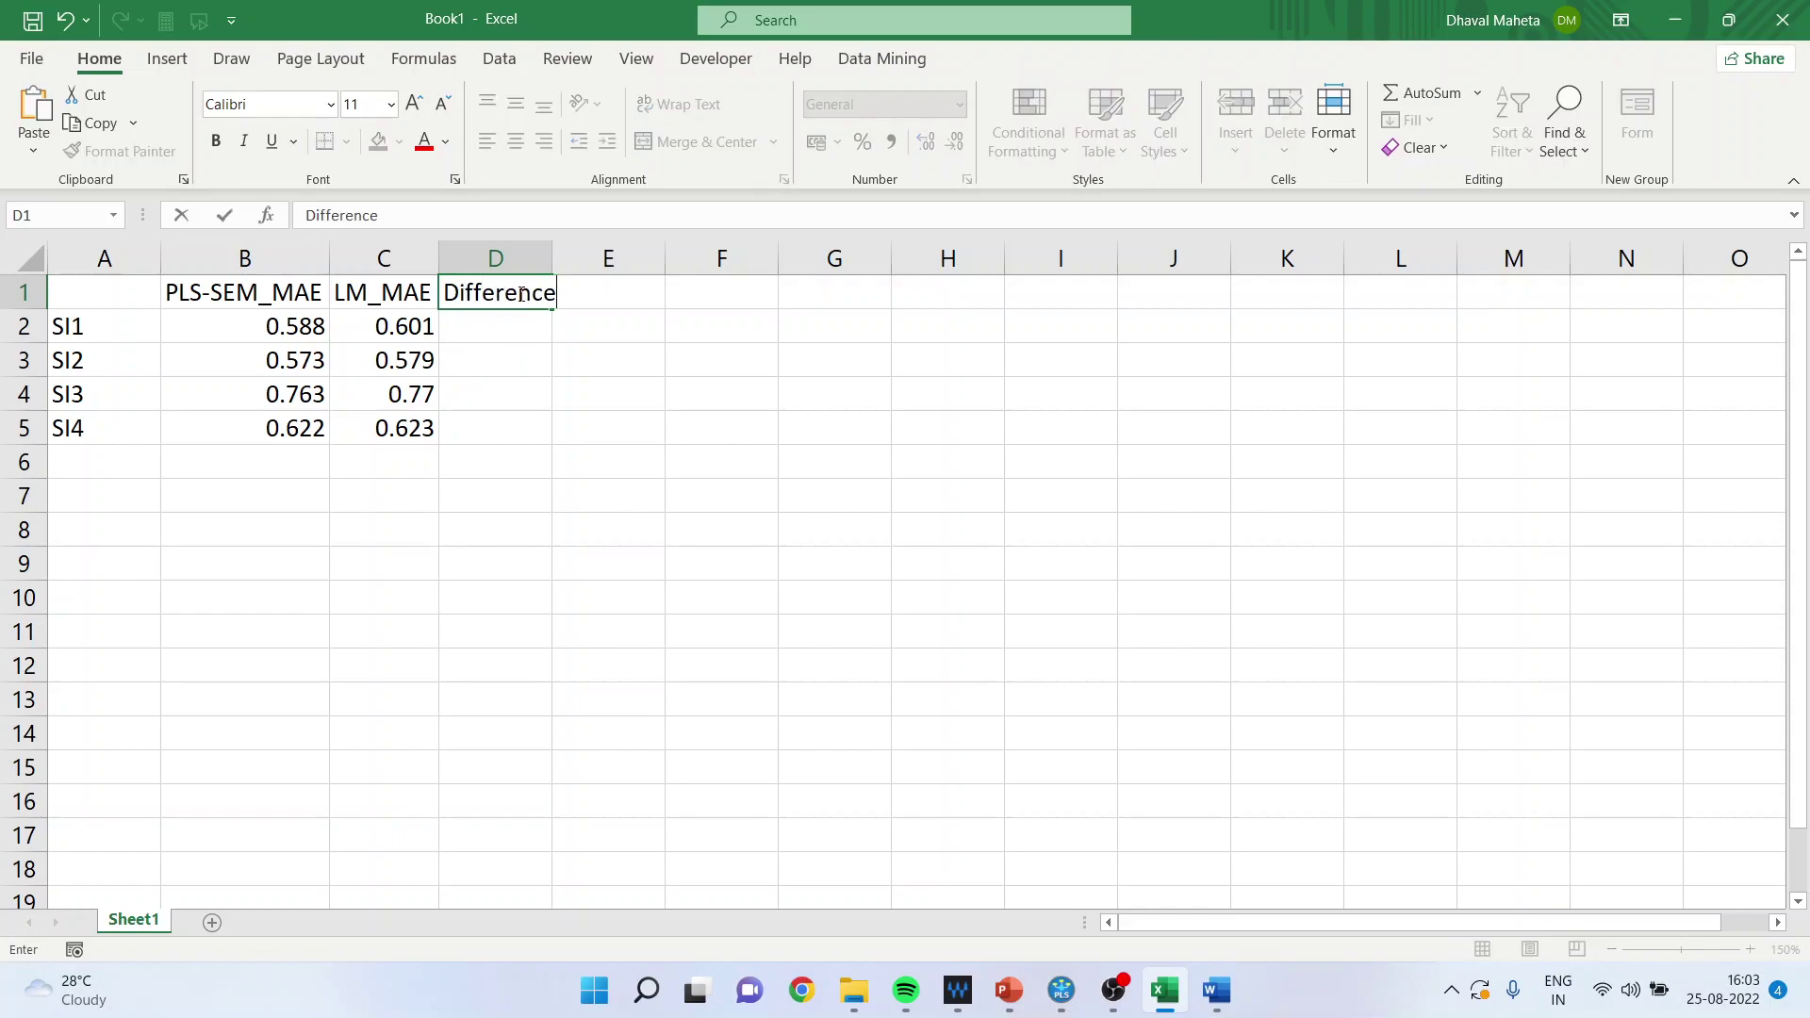
key(Return)
text(=)
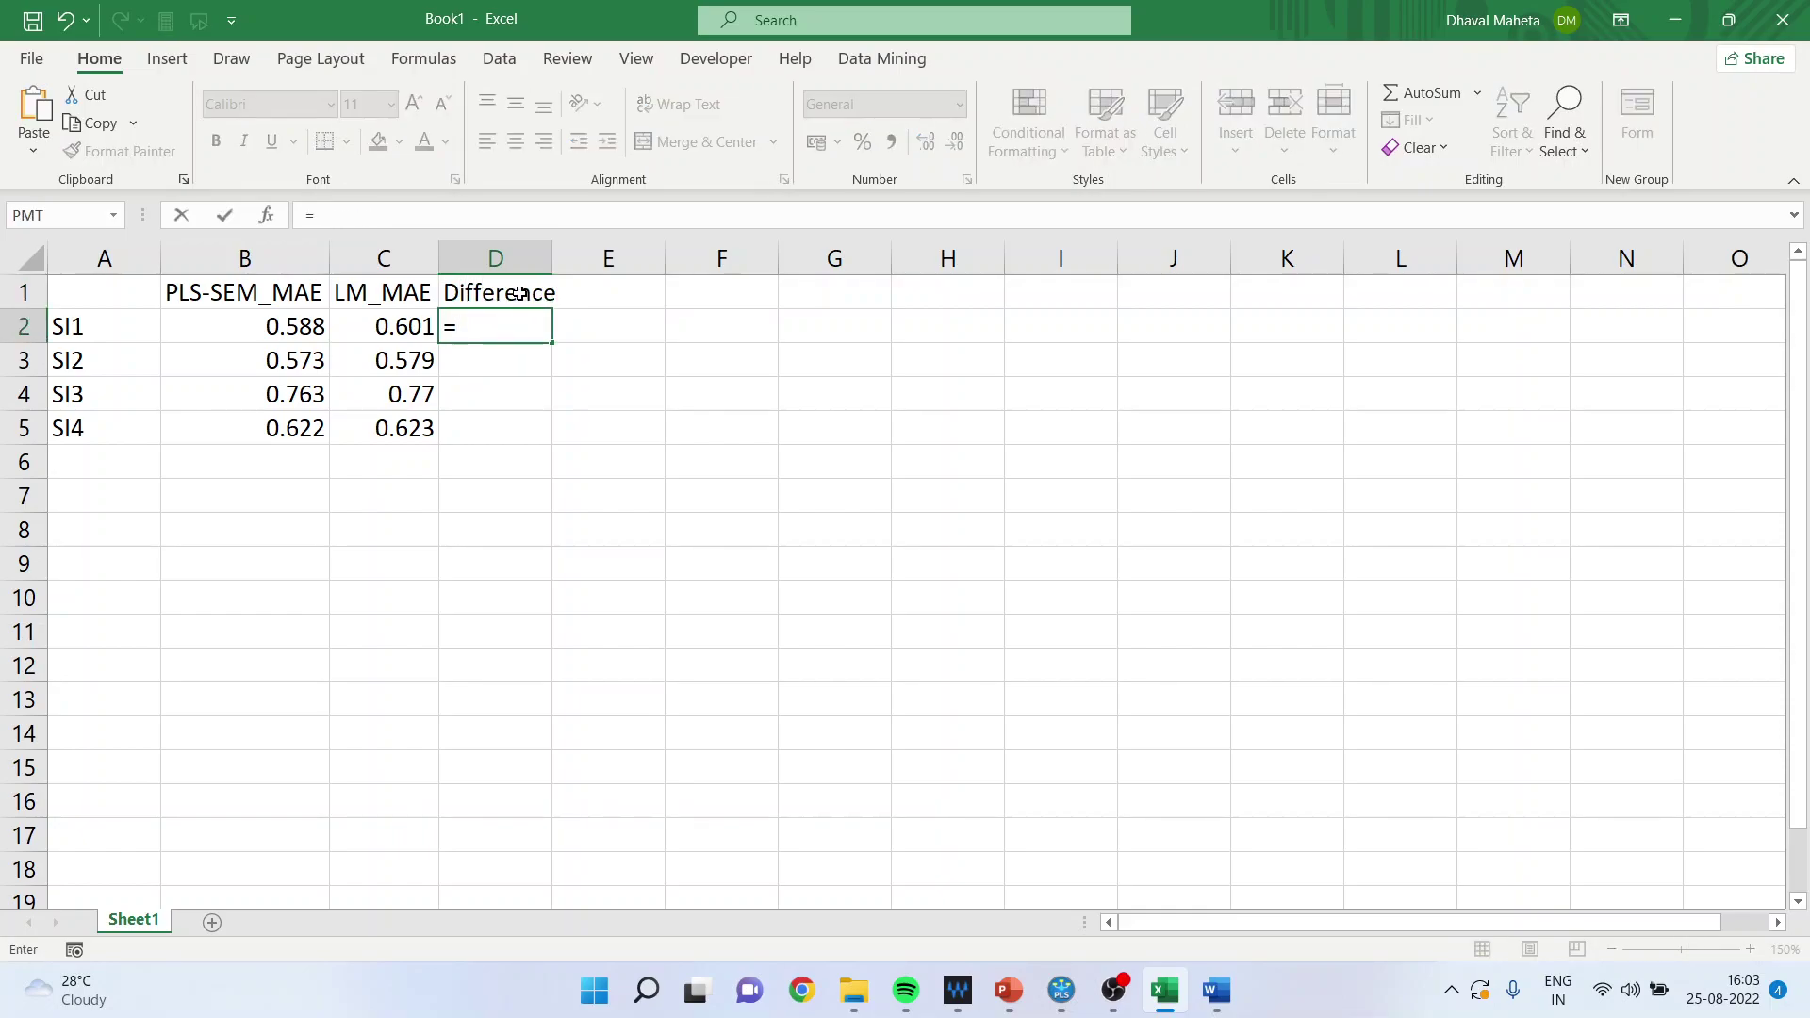
text(b2-)
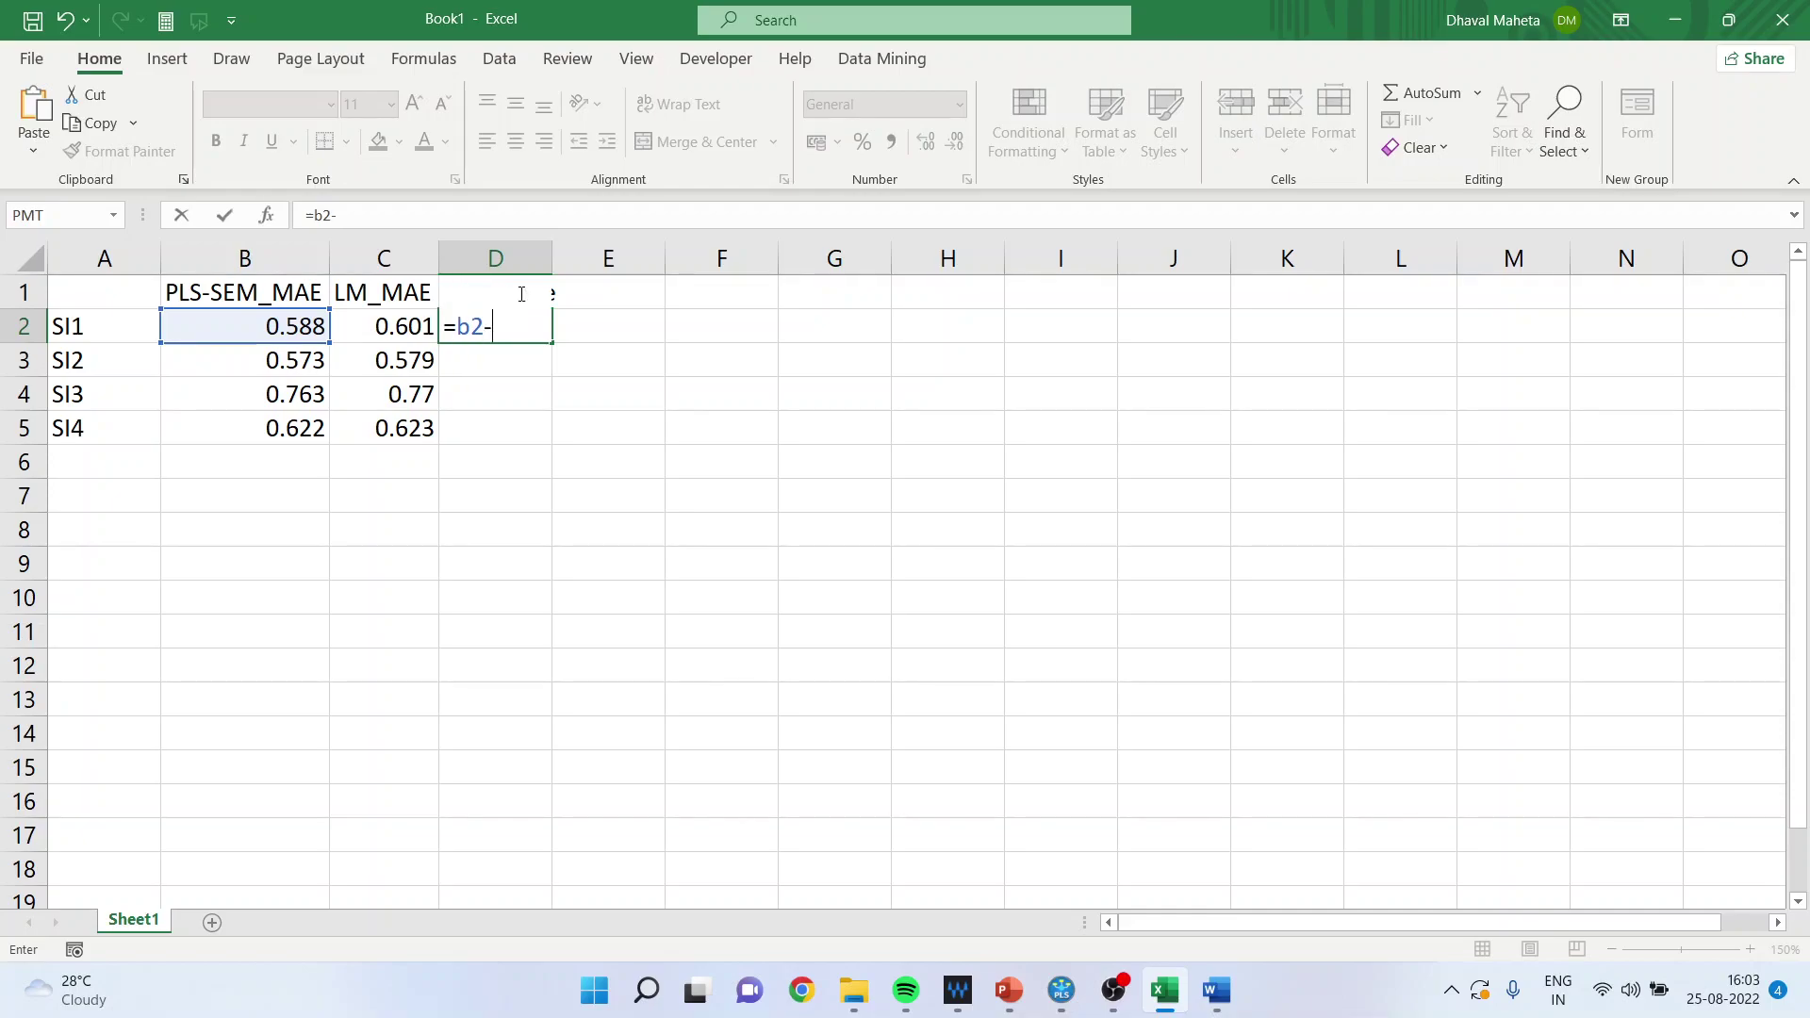
text(c2)
key(Return)
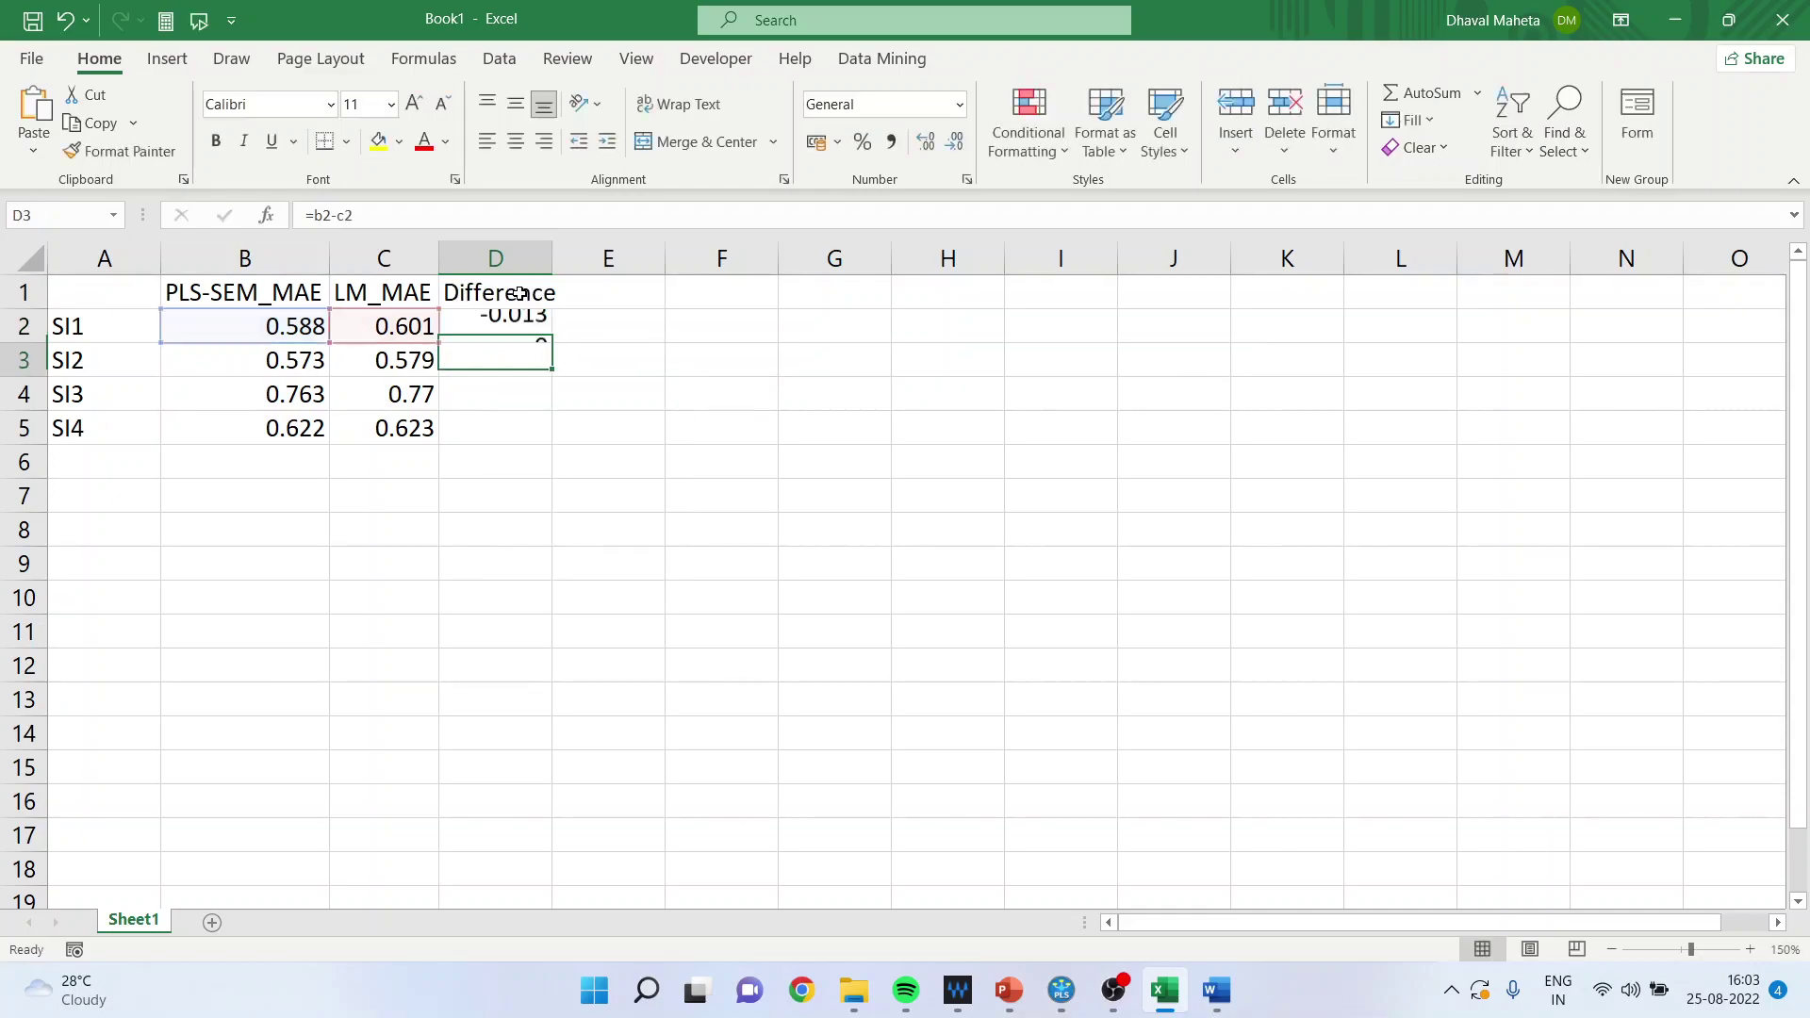
click(522, 326)
drag(553, 344, 558, 441)
click(796, 368)
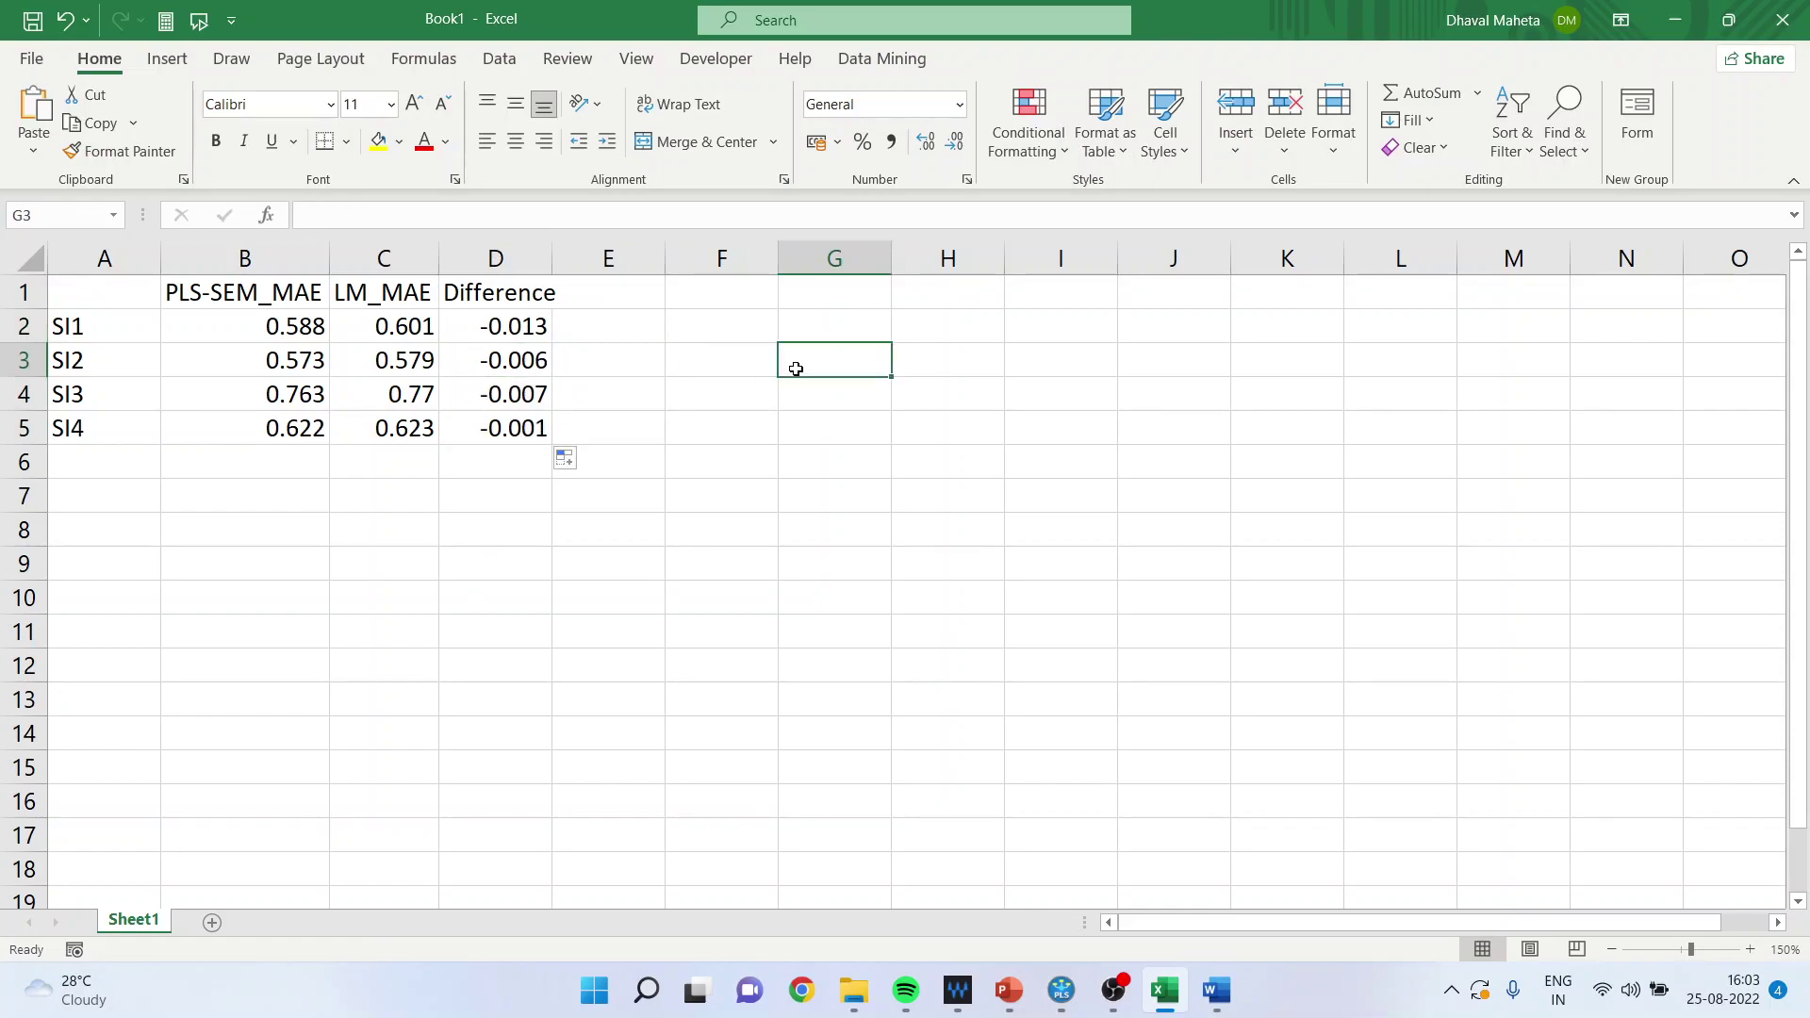
- Compare each indicator's PLS-SEM and LM MAE, highlighting the all-negative Differences (-0.013, -0.006, -0.007, -0.001)
click(259, 326)
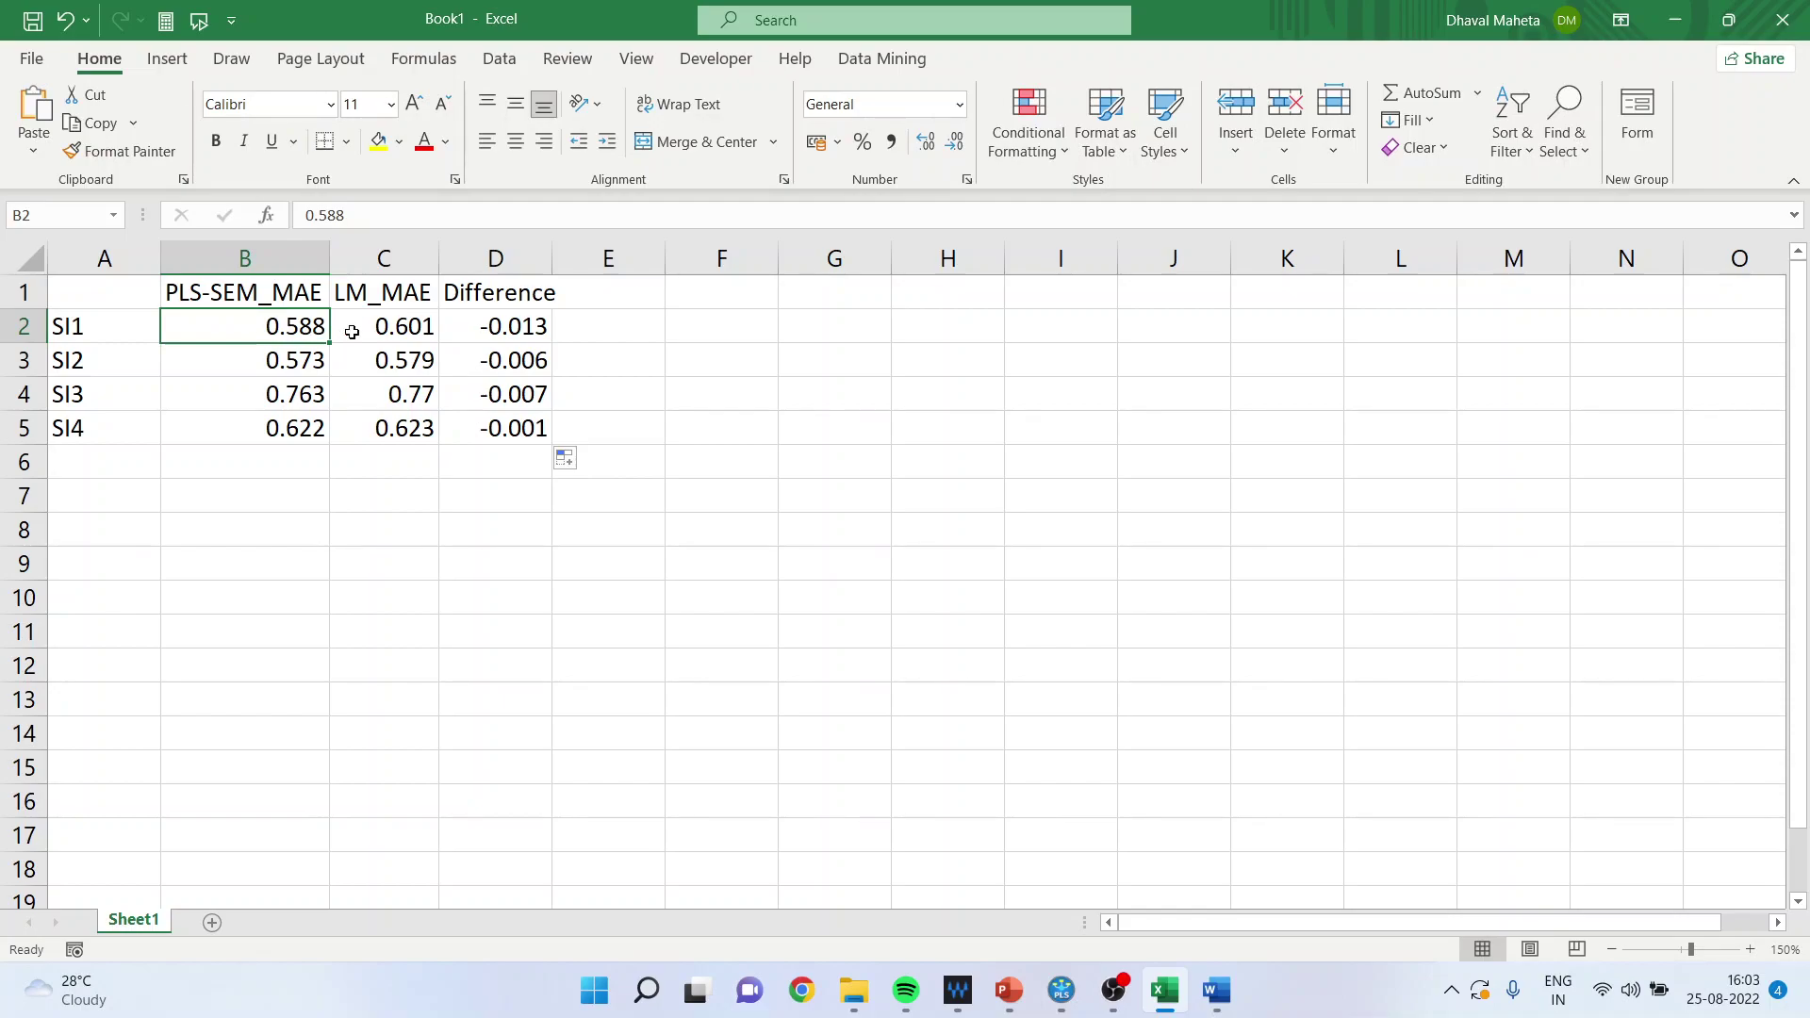
click(388, 328)
click(302, 330)
click(415, 328)
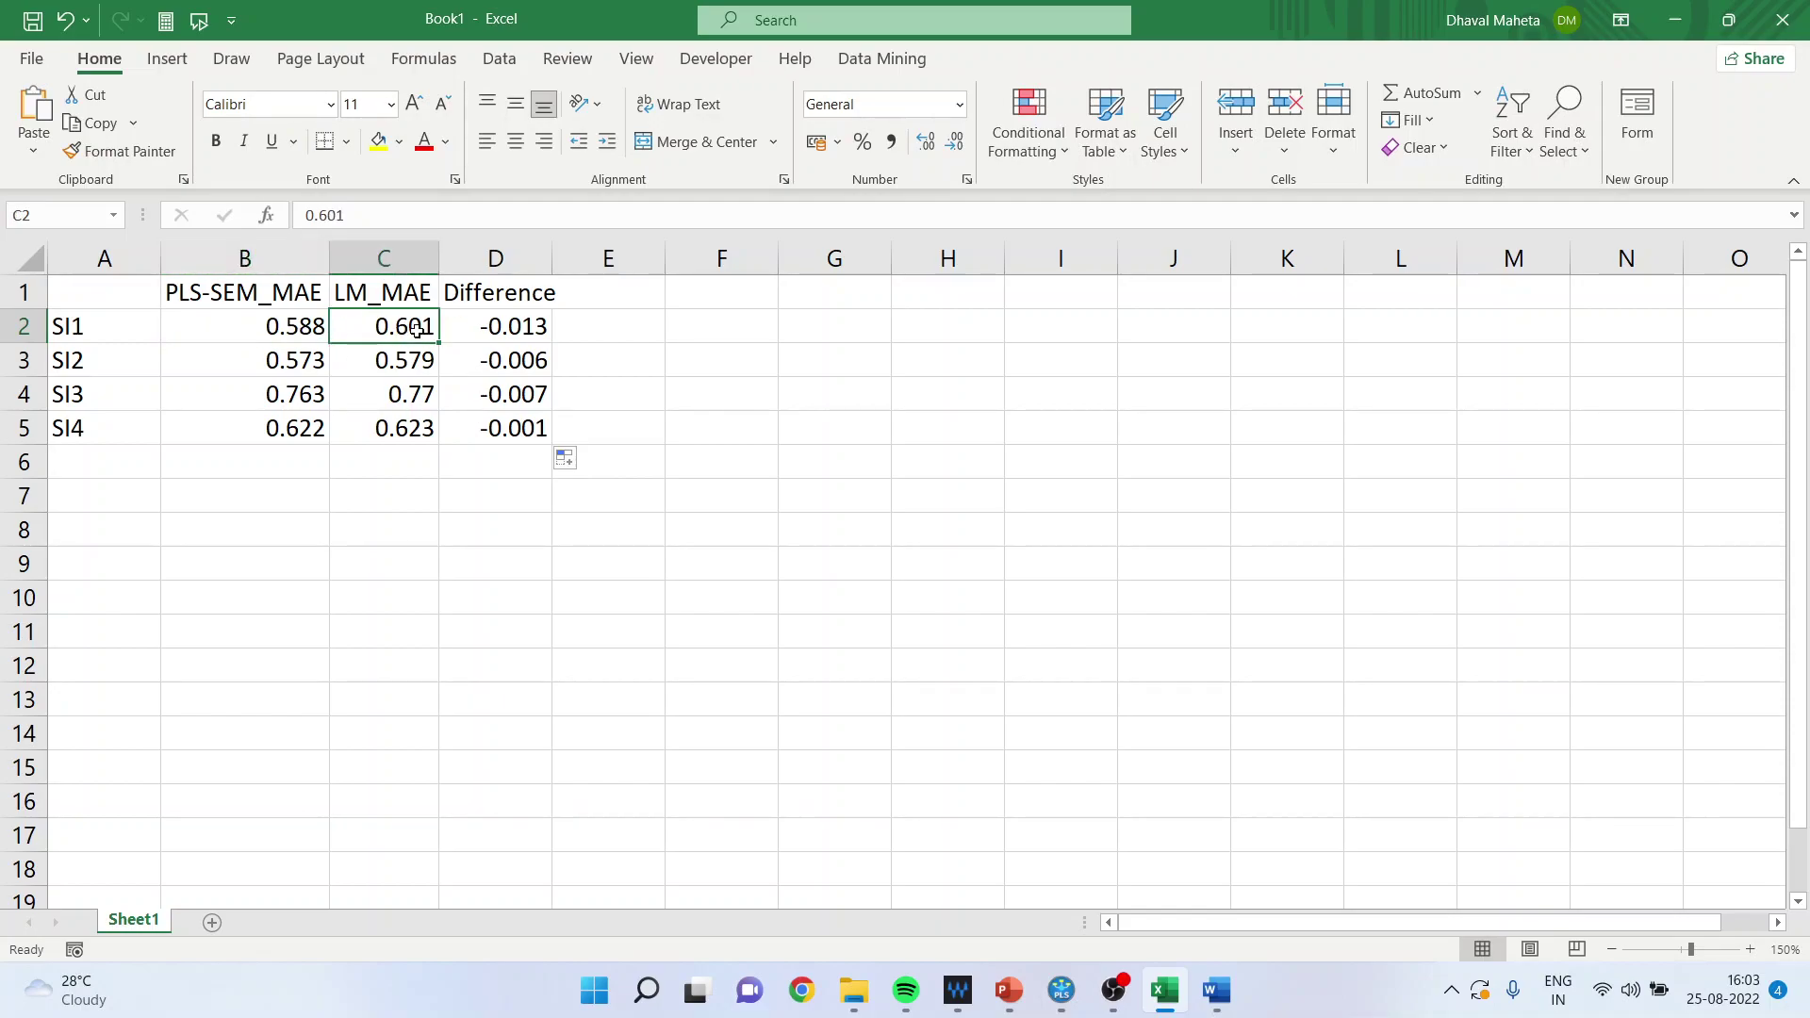
click(302, 362)
click(405, 357)
click(321, 394)
click(401, 394)
drag(91, 326, 89, 437)
click(89, 434)
drag(94, 326, 86, 414)
drag(513, 326, 528, 432)
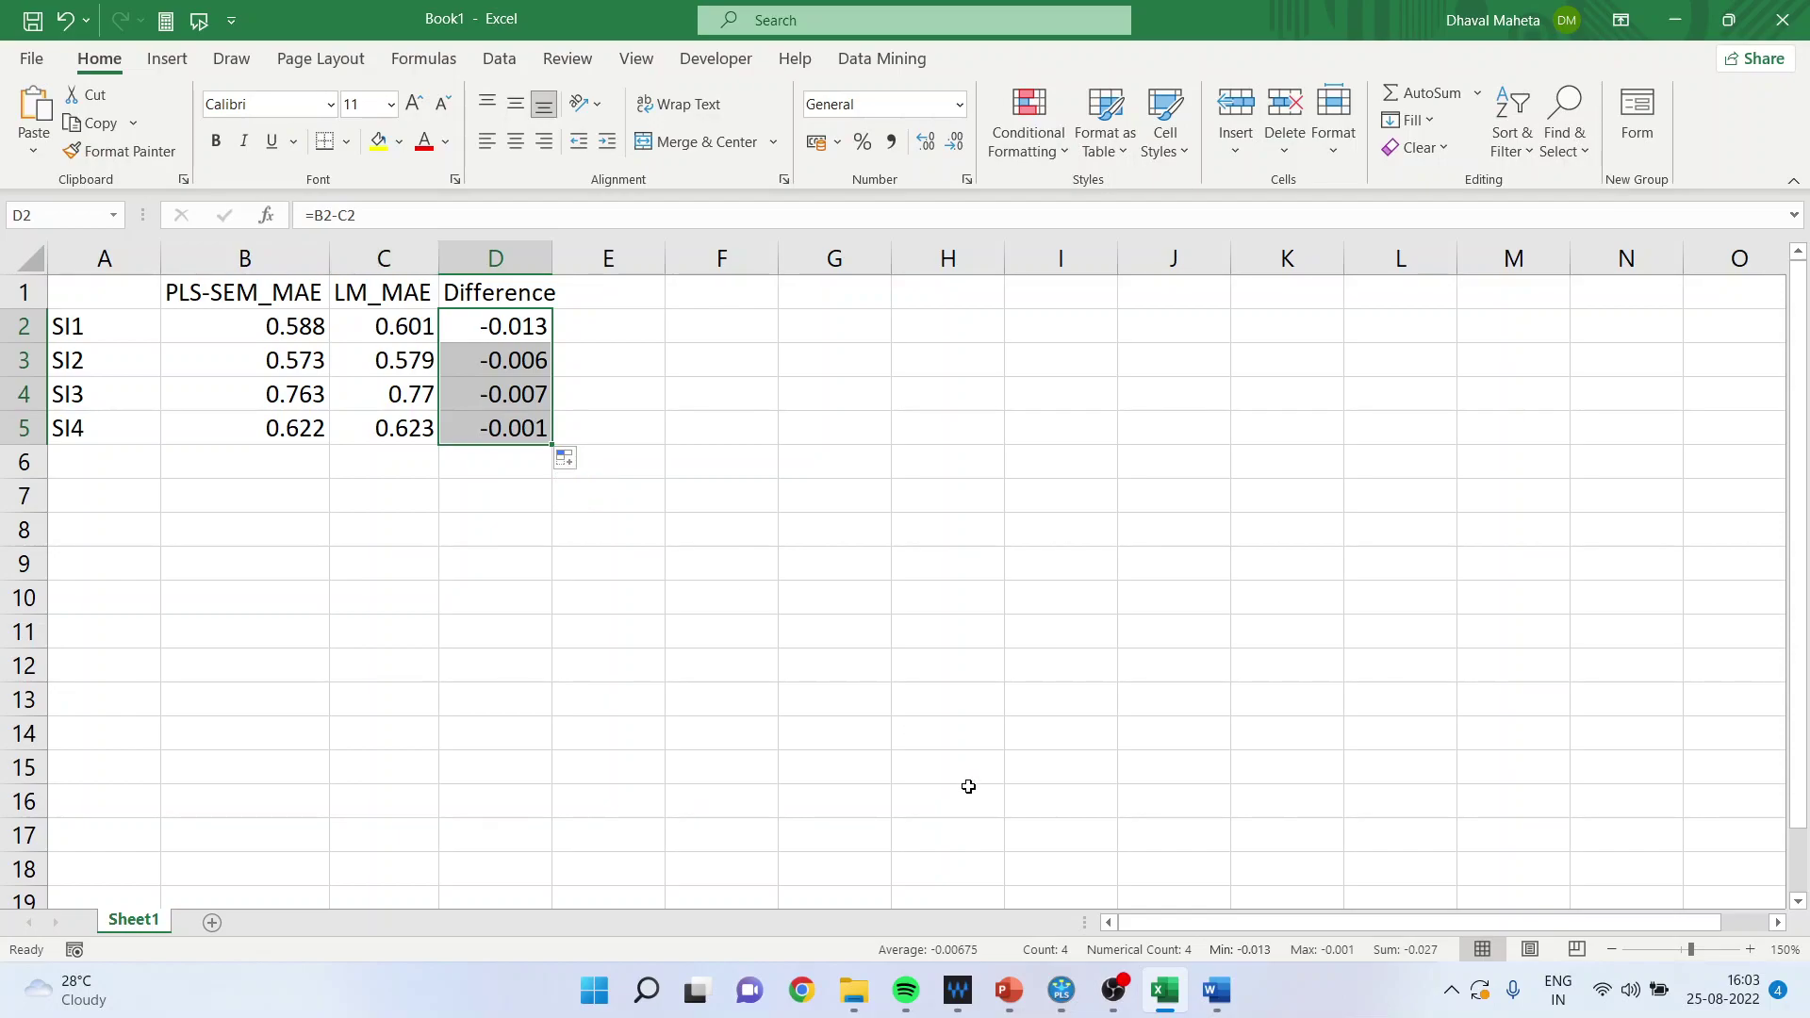
click(1009, 990)
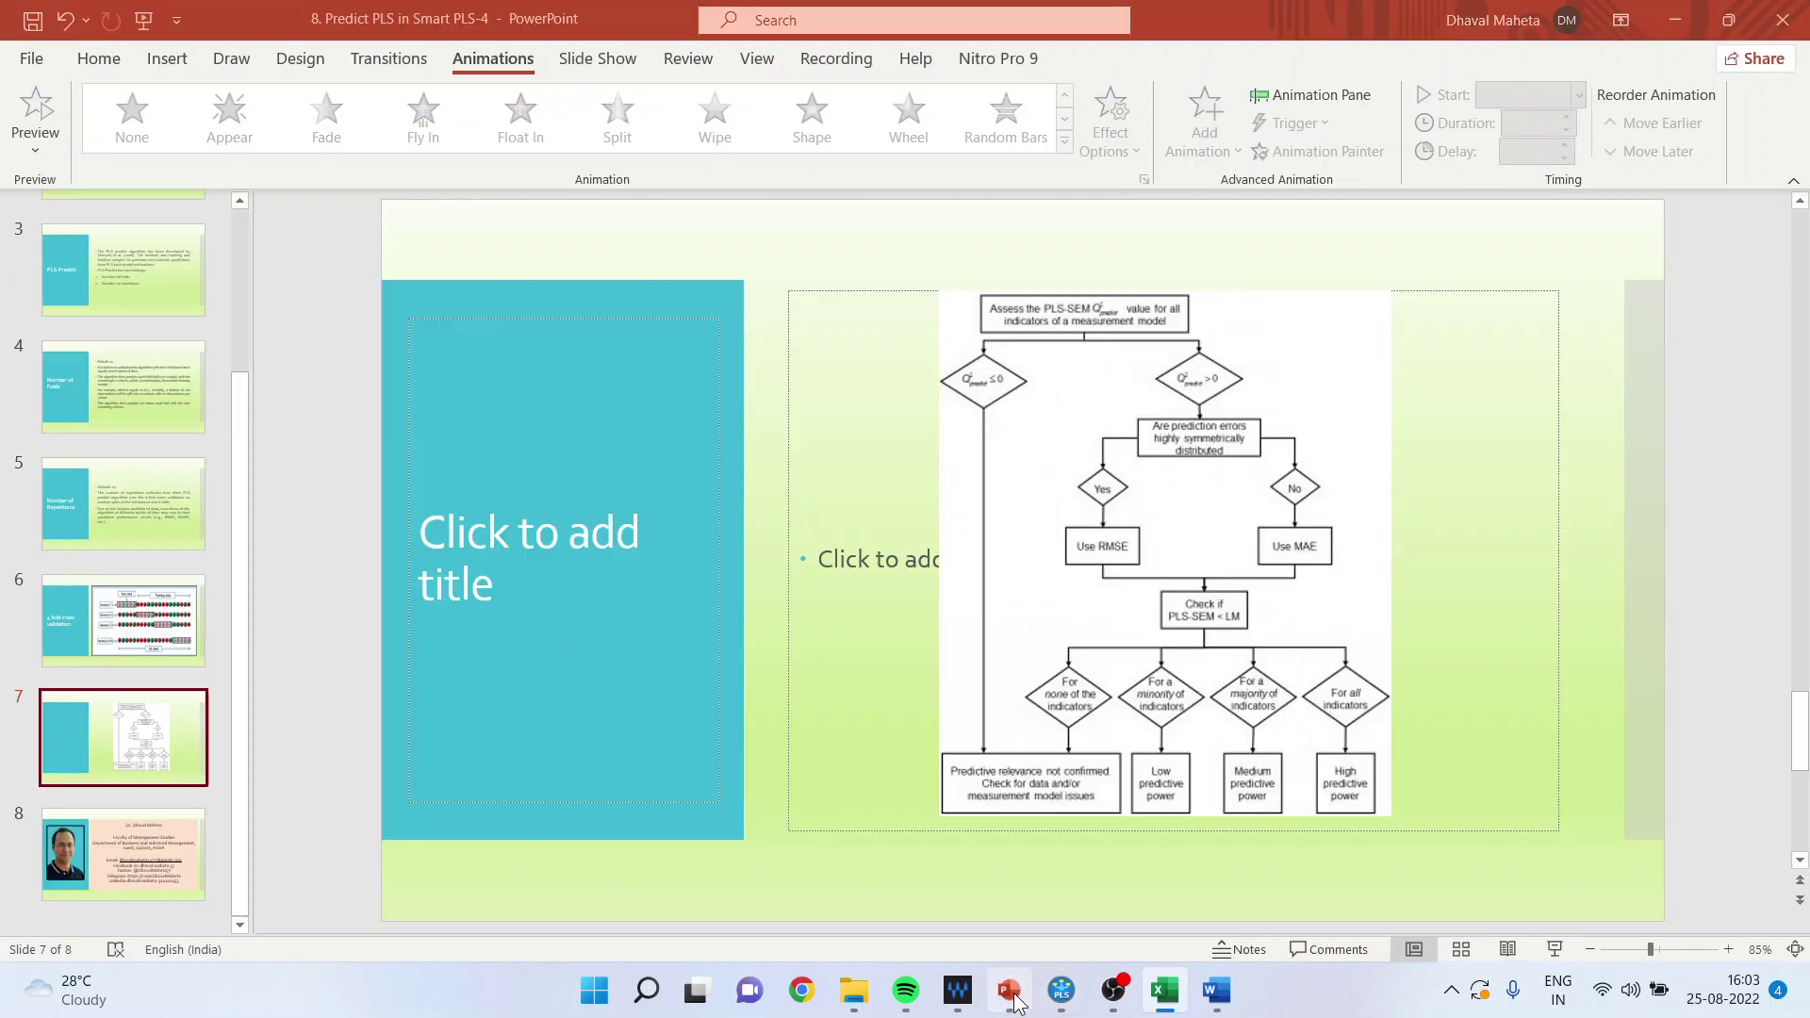
- Show the predictive-power flowchart slide full screen again, then return to Excel
click(1555, 948)
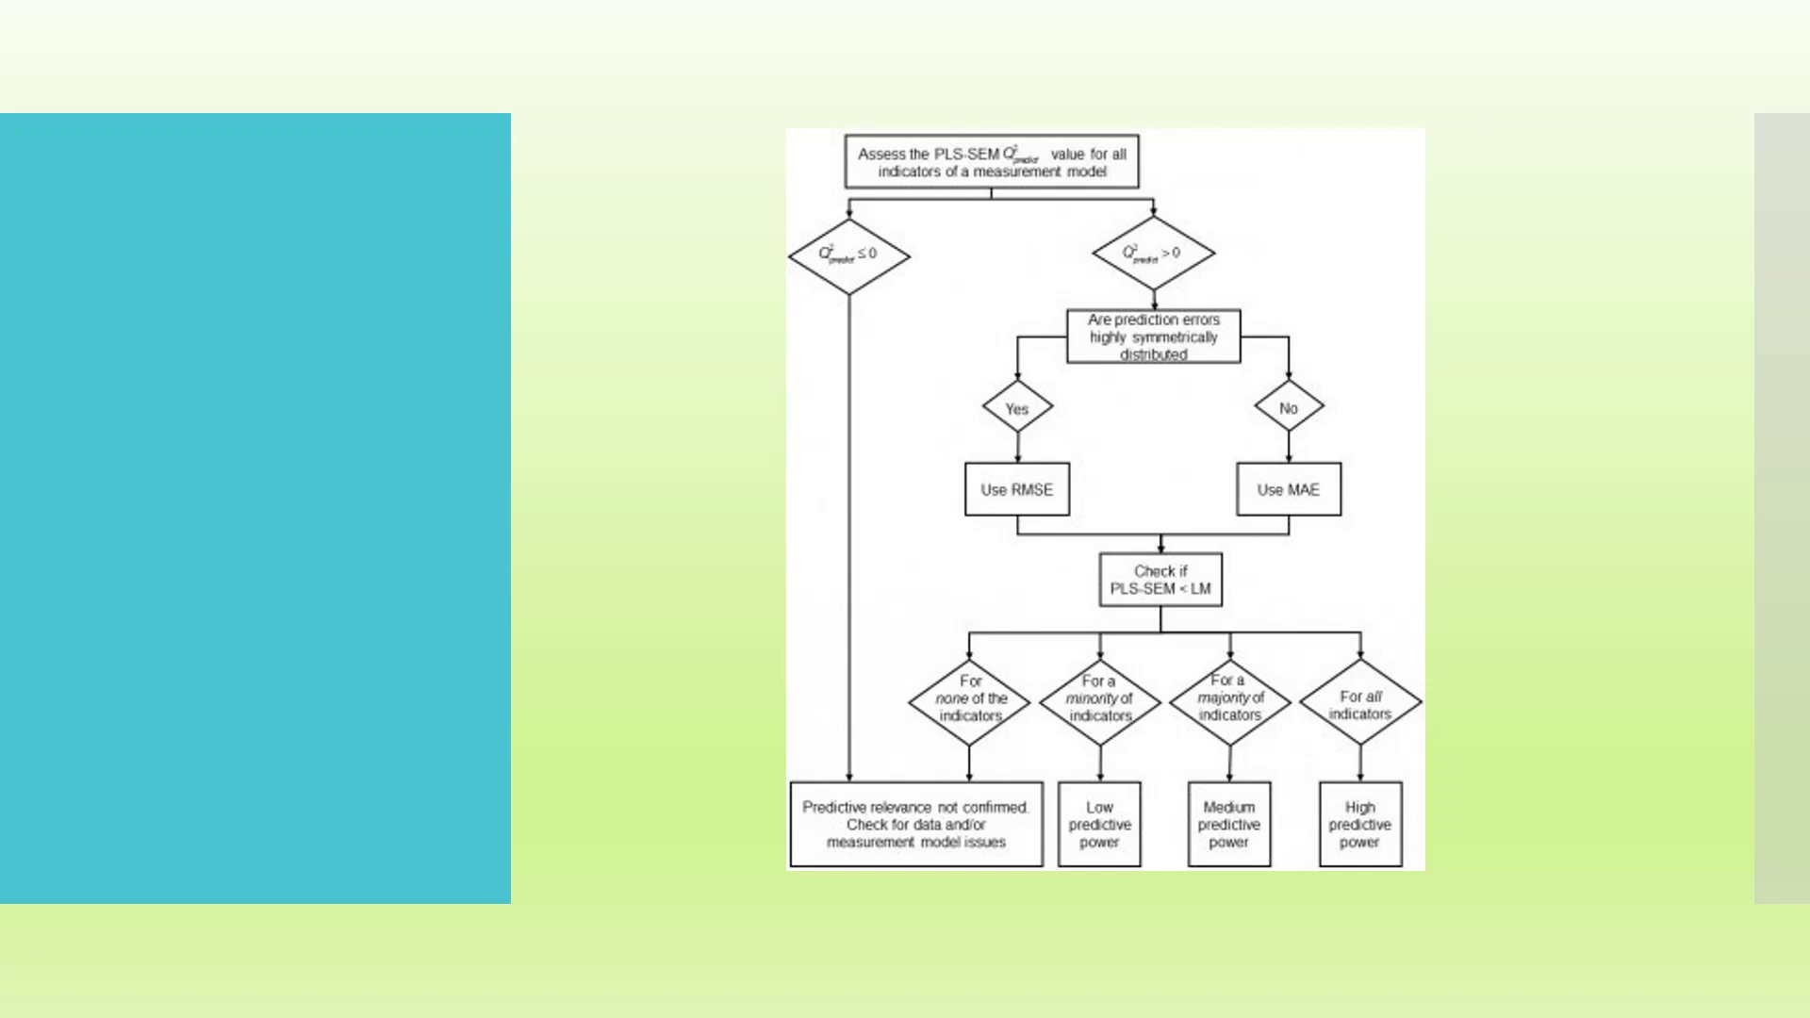
key(Escape)
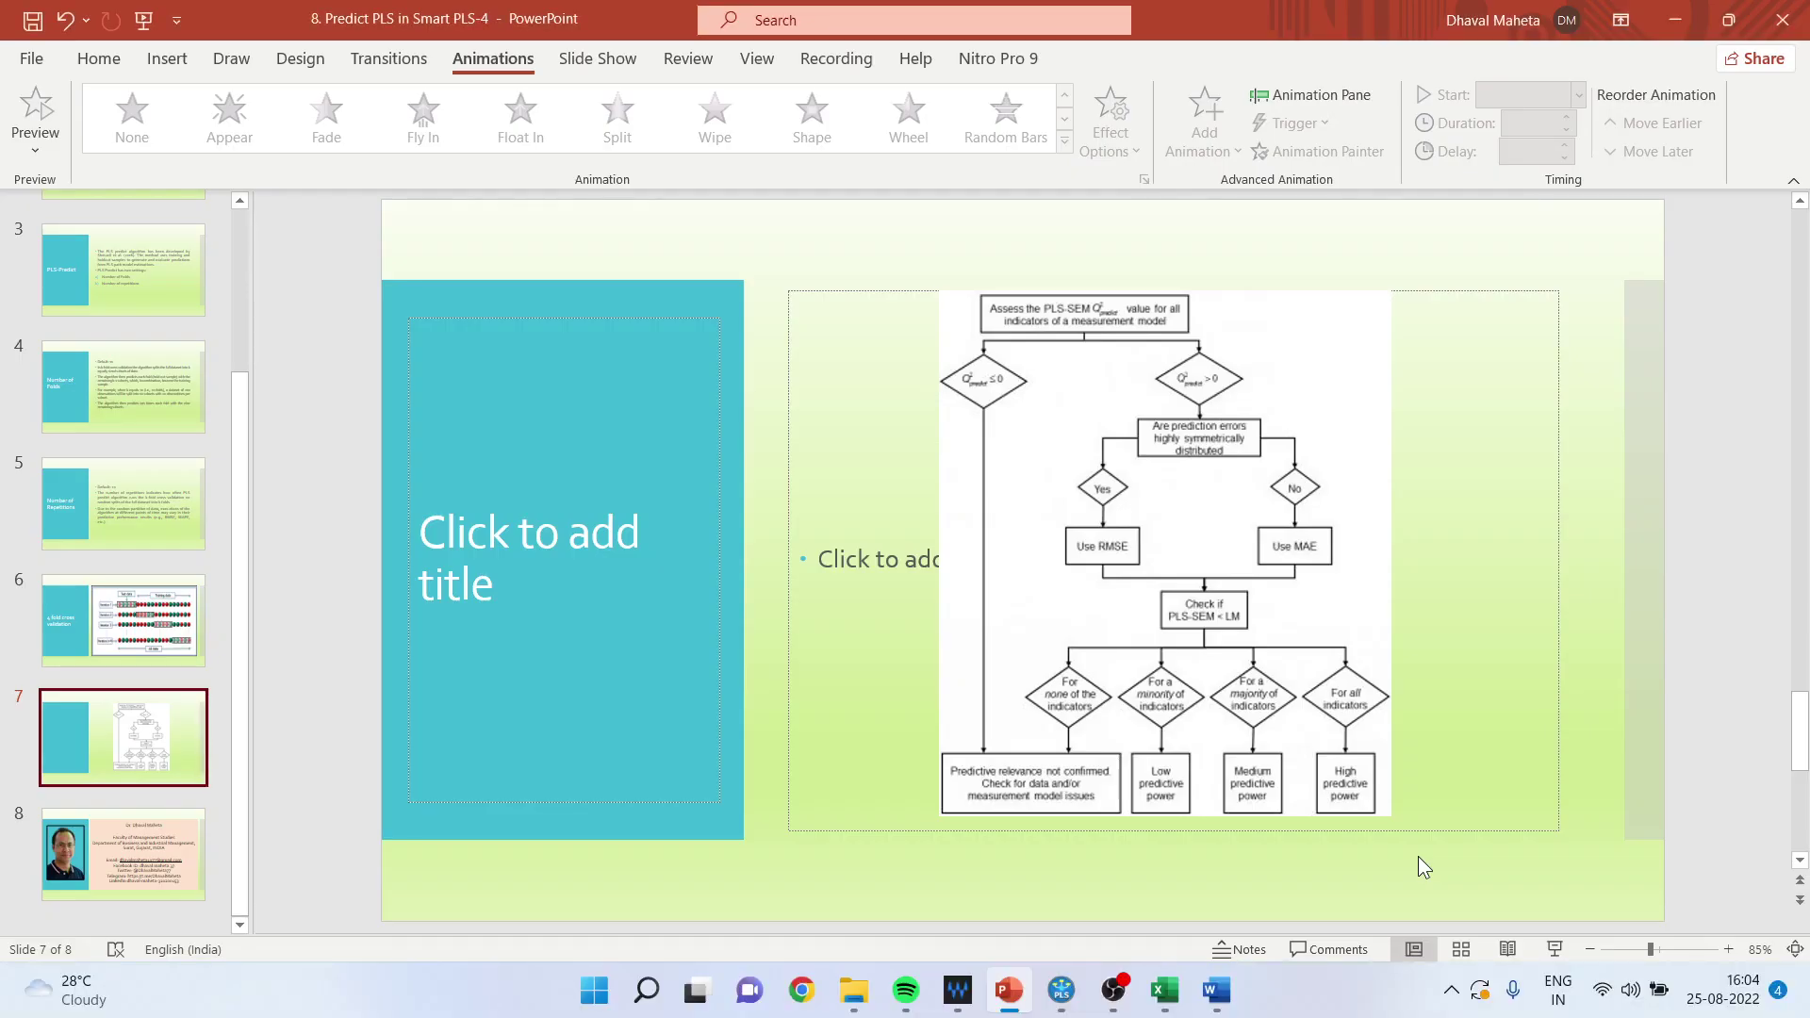
click(1166, 990)
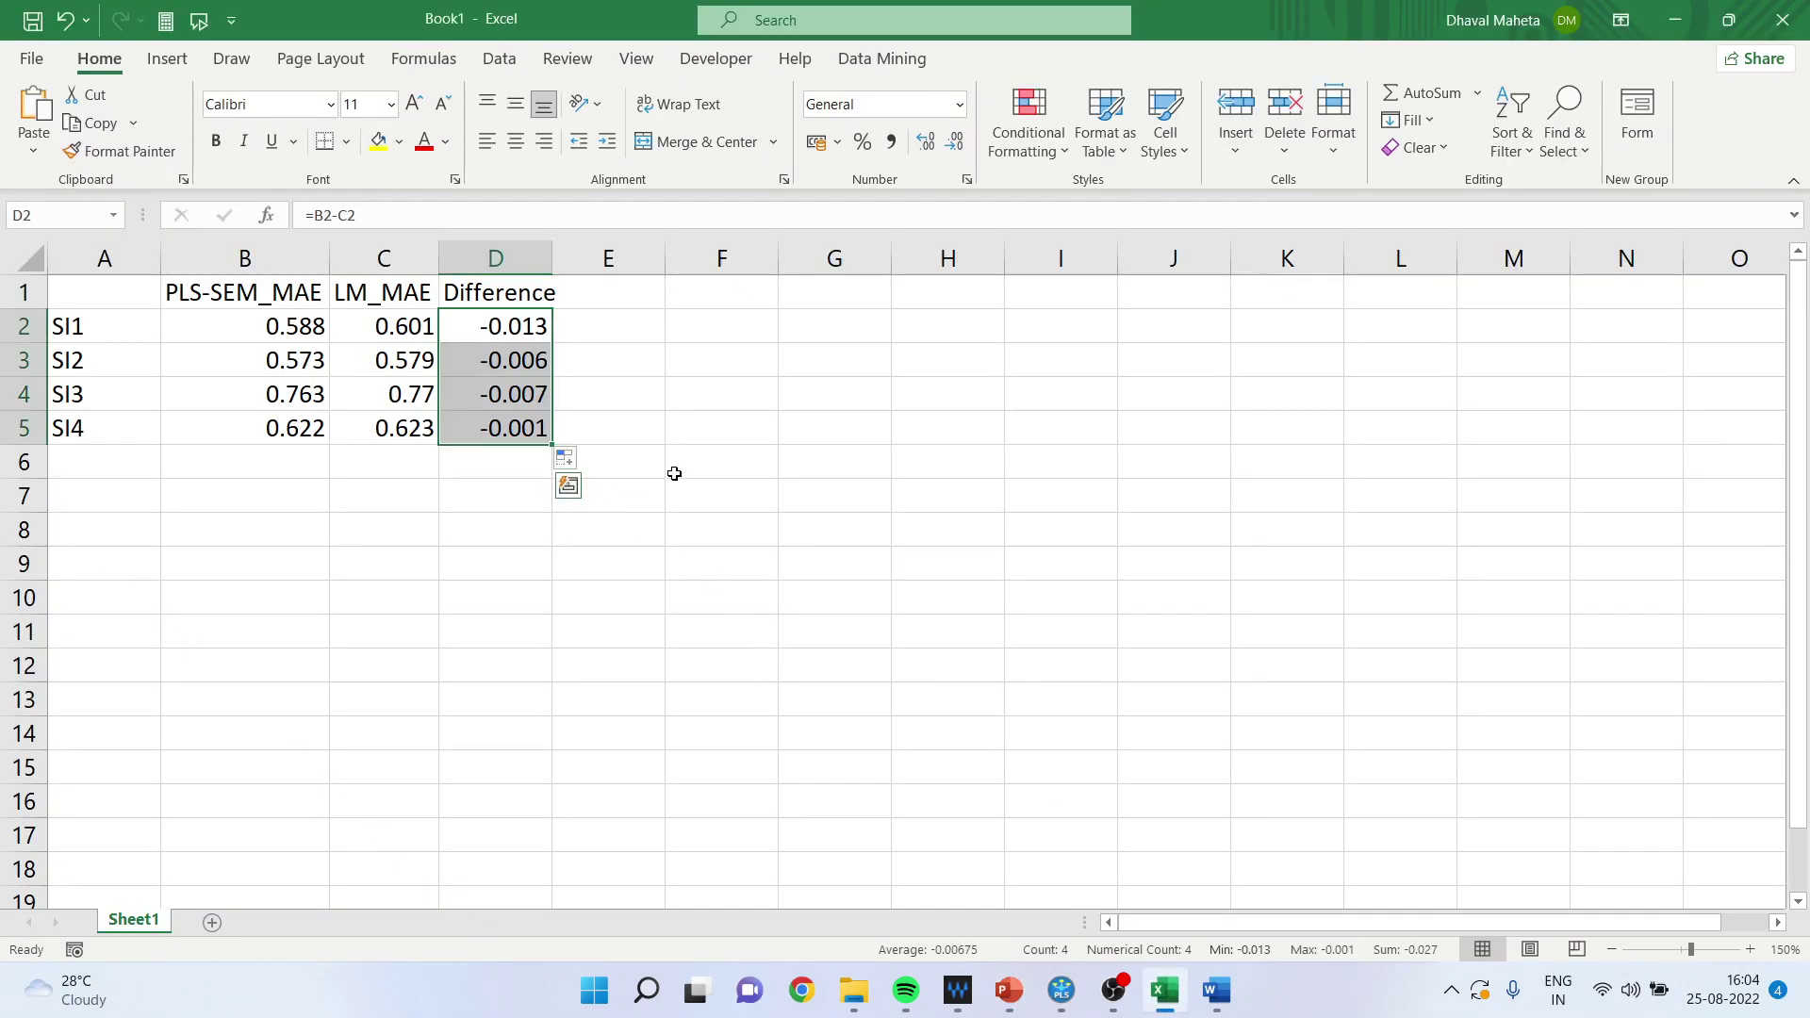
- Compare SI4's Difference and LM MAE with the PLS-SEM MAE values for SI1–SI3
click(516, 428)
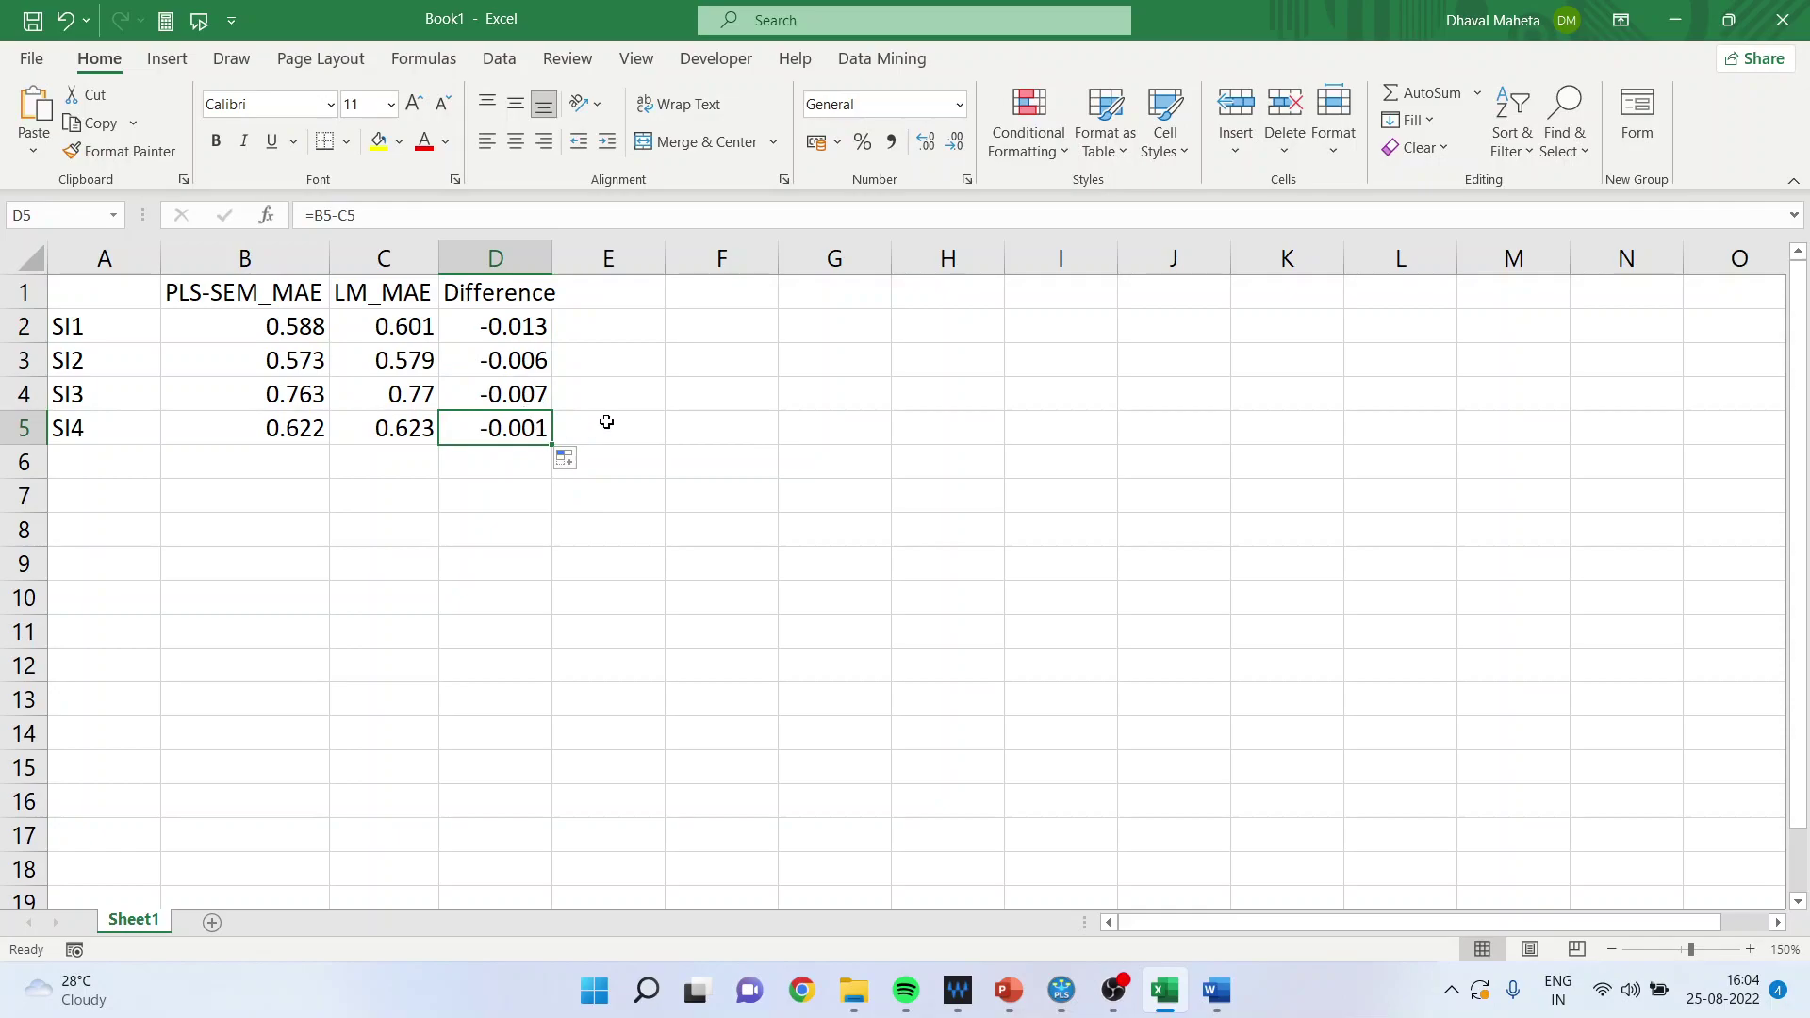
click(405, 429)
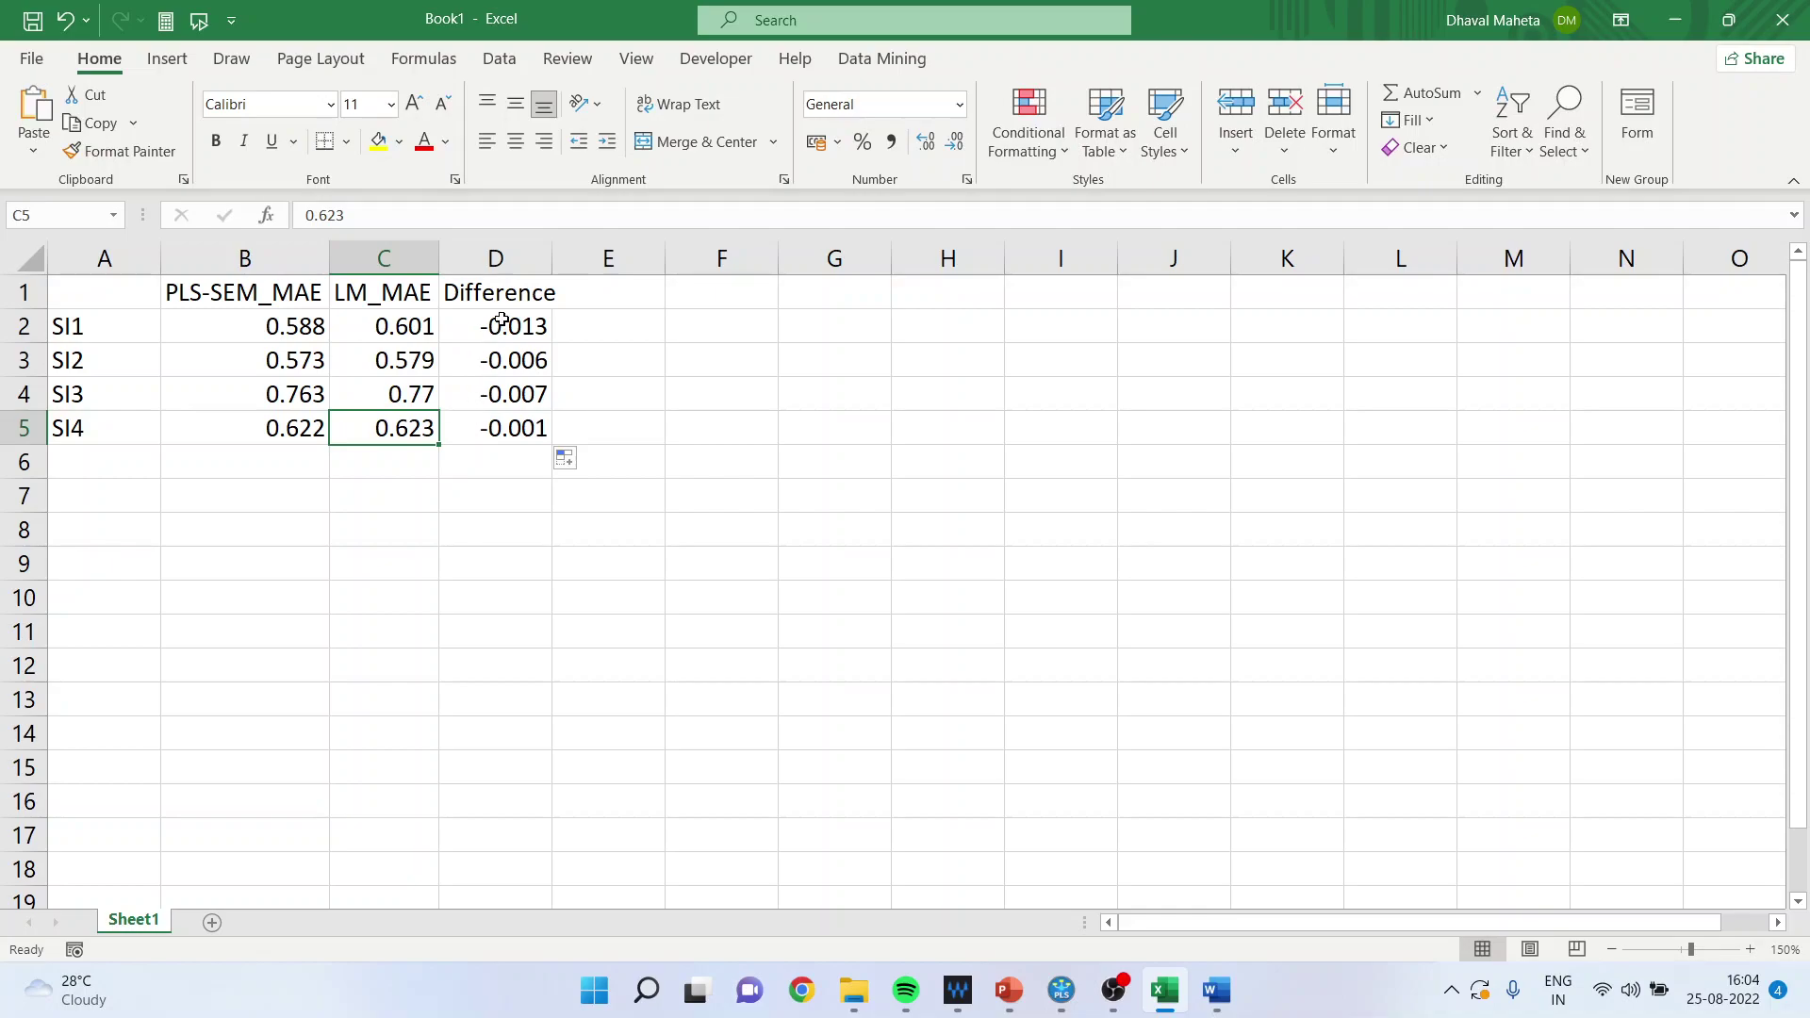
drag(264, 325, 267, 393)
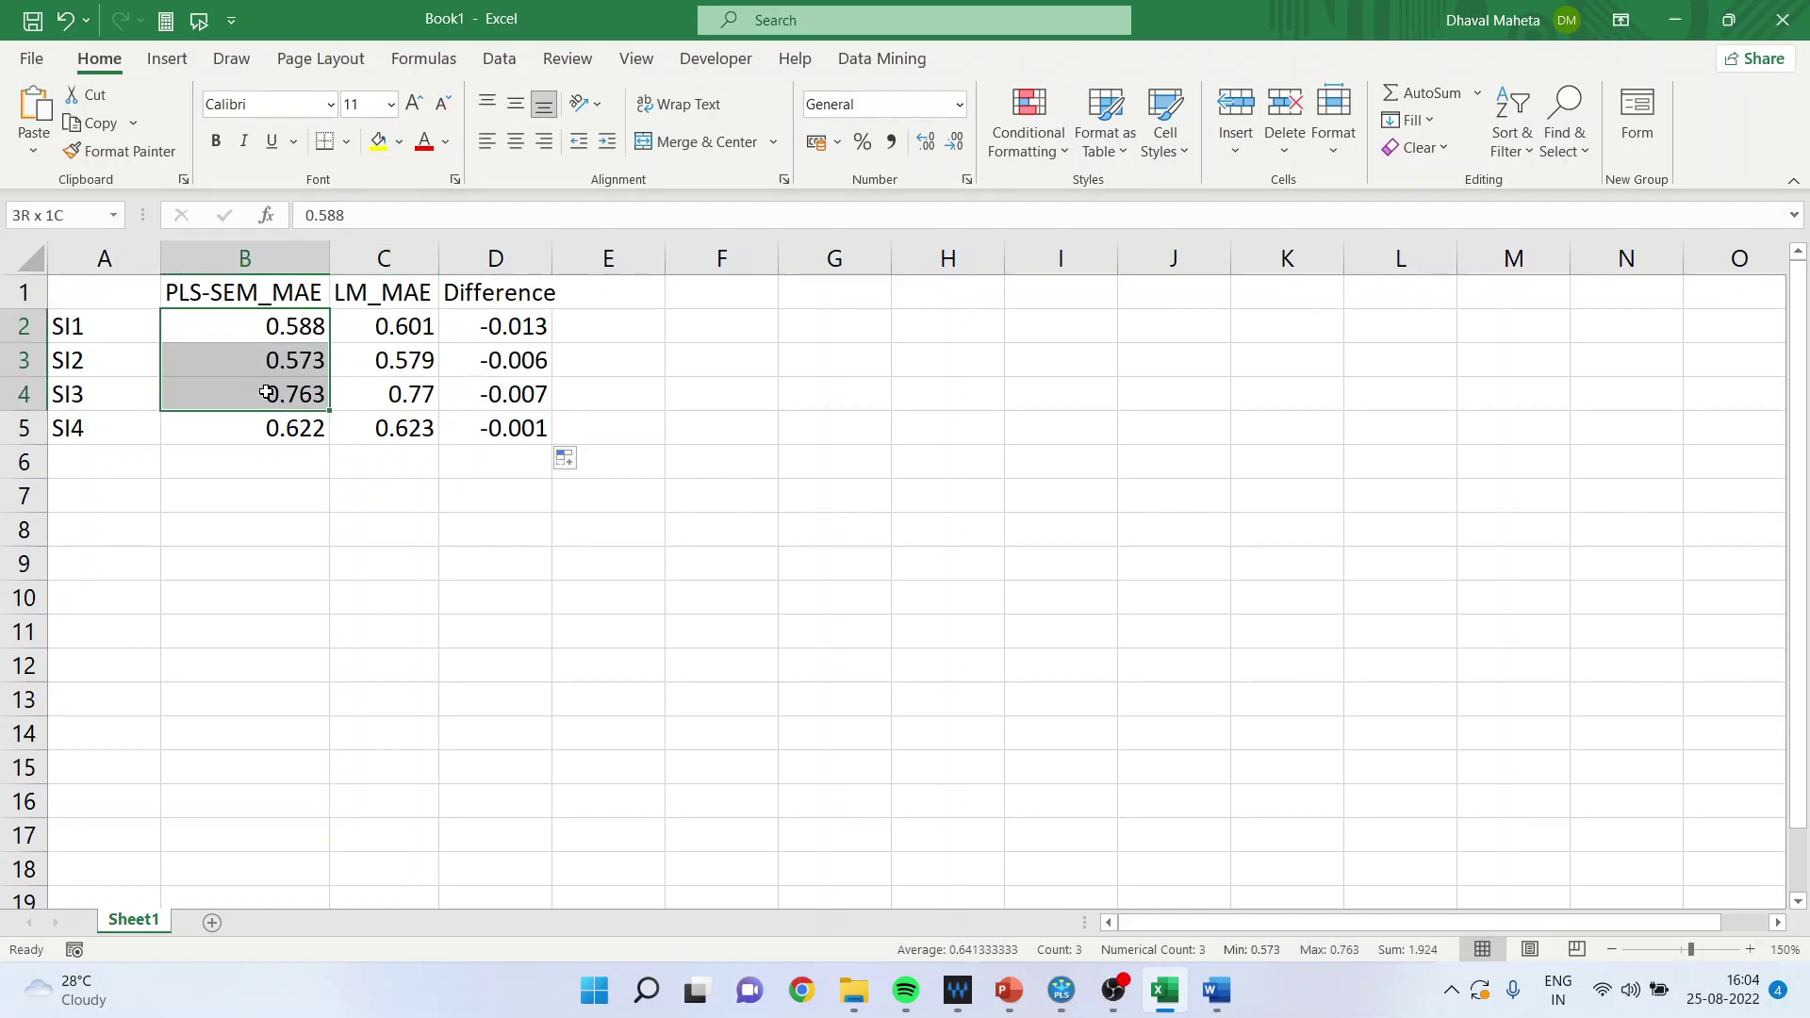
click(384, 420)
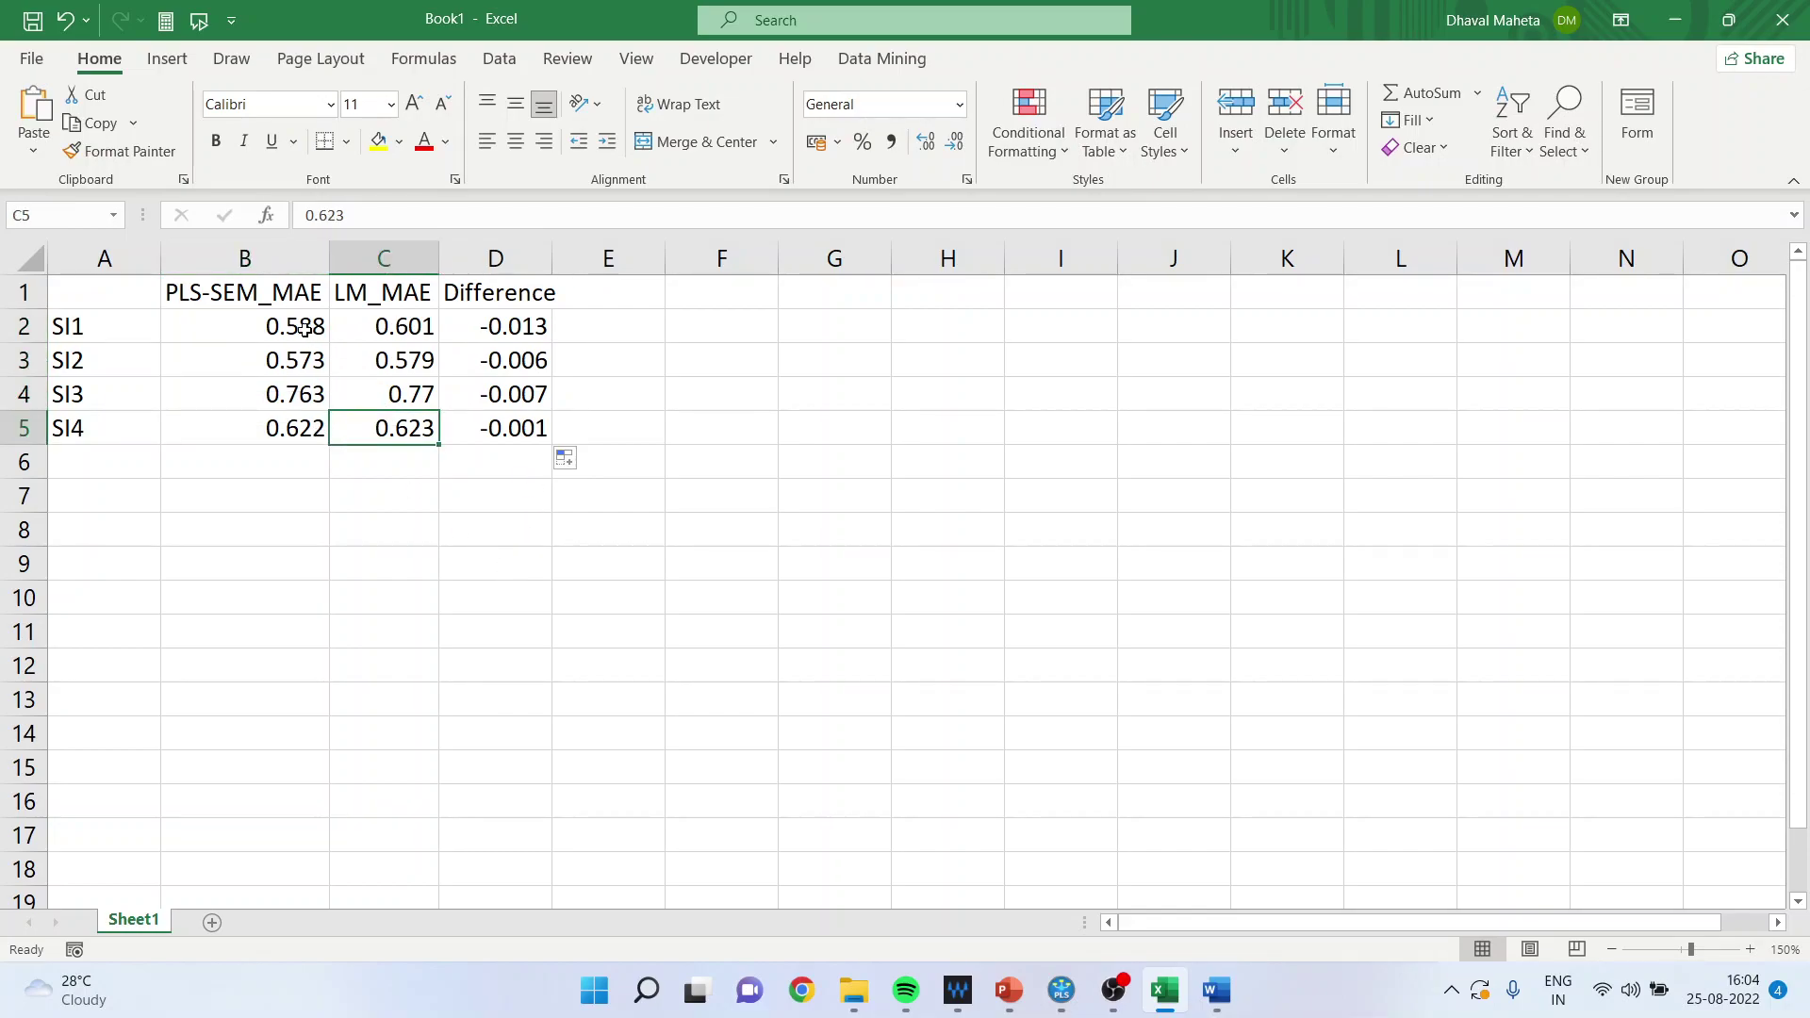
drag(311, 330, 299, 396)
- Present the flowchart slide full screen once more and return to the Excel MAE table
click(1009, 990)
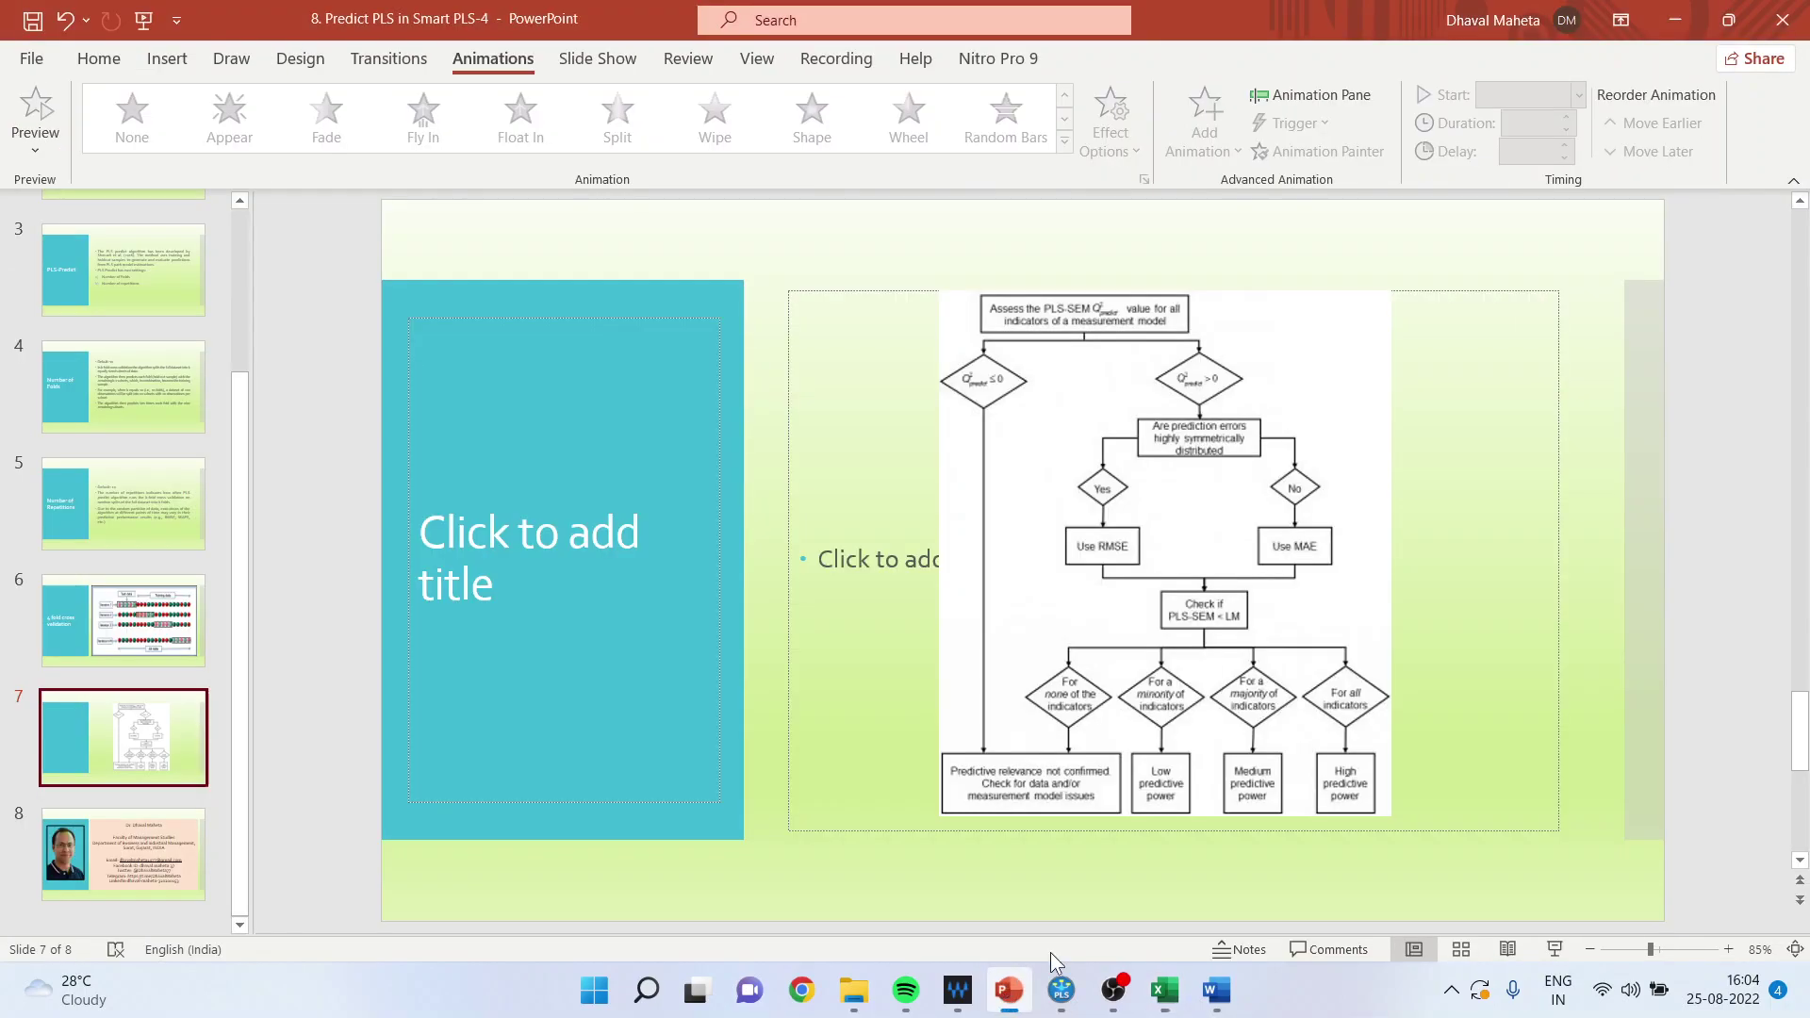
click(1555, 951)
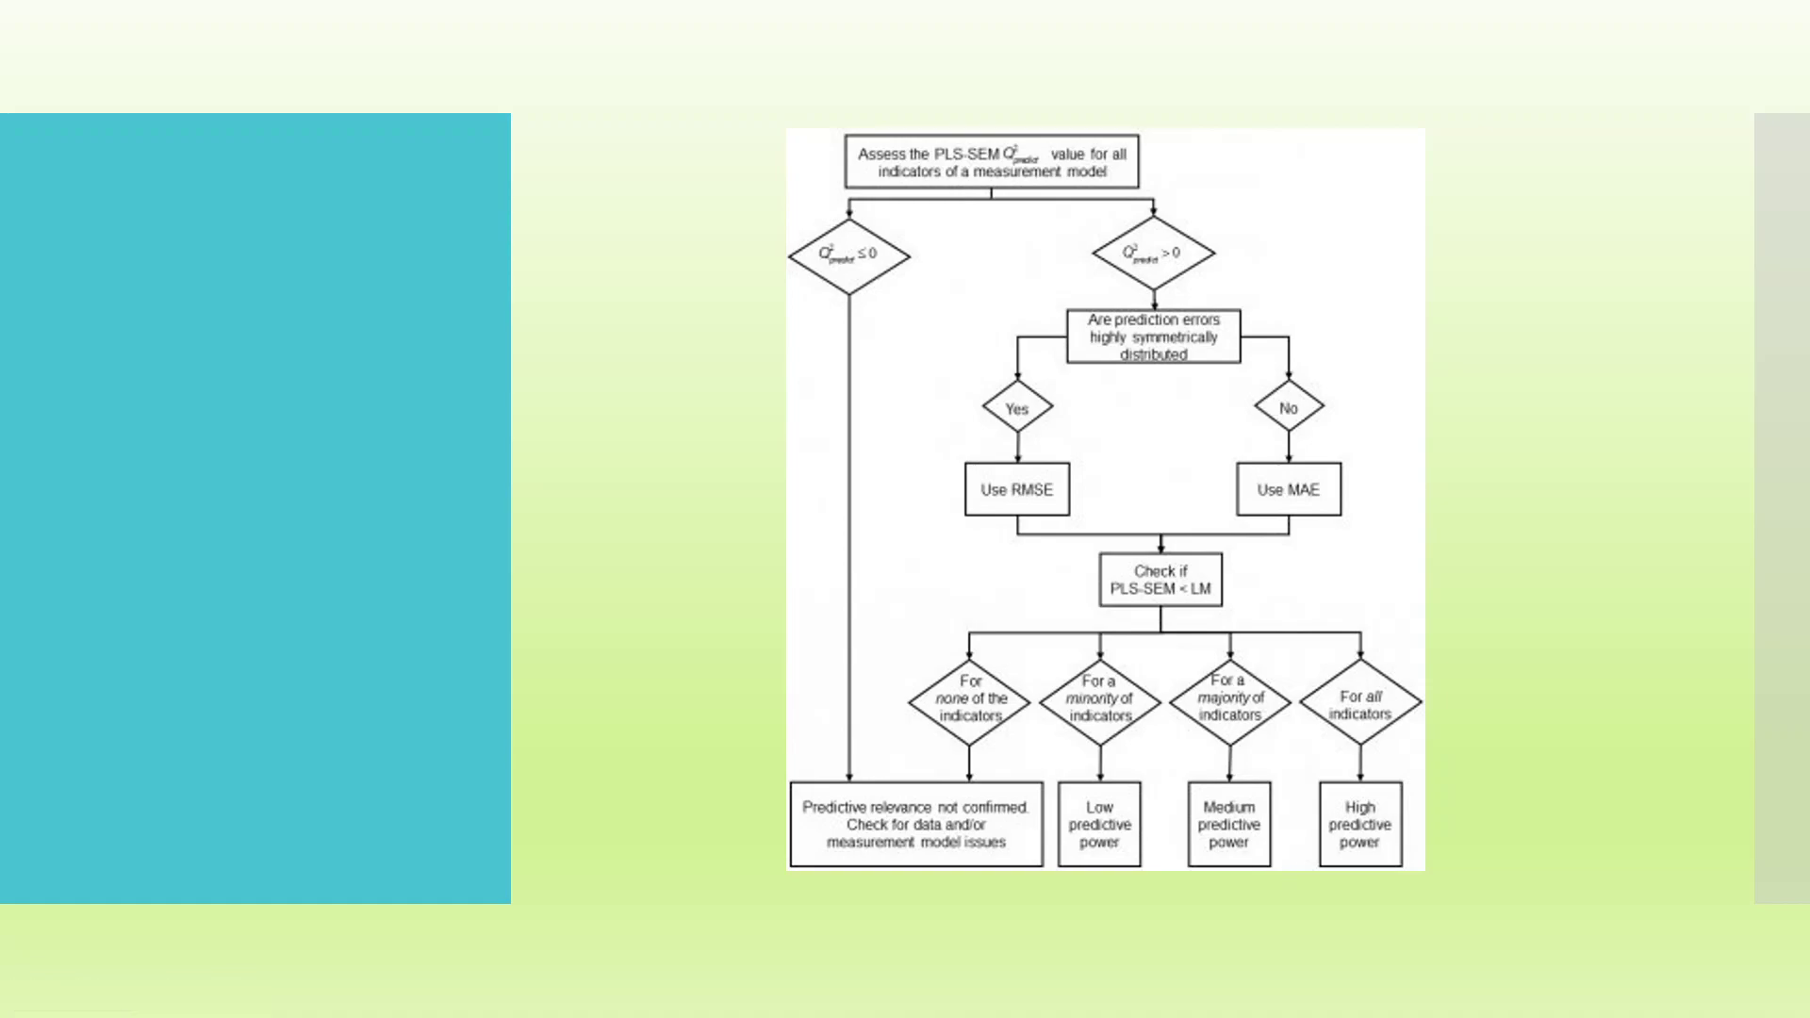
key(Escape)
click(1165, 990)
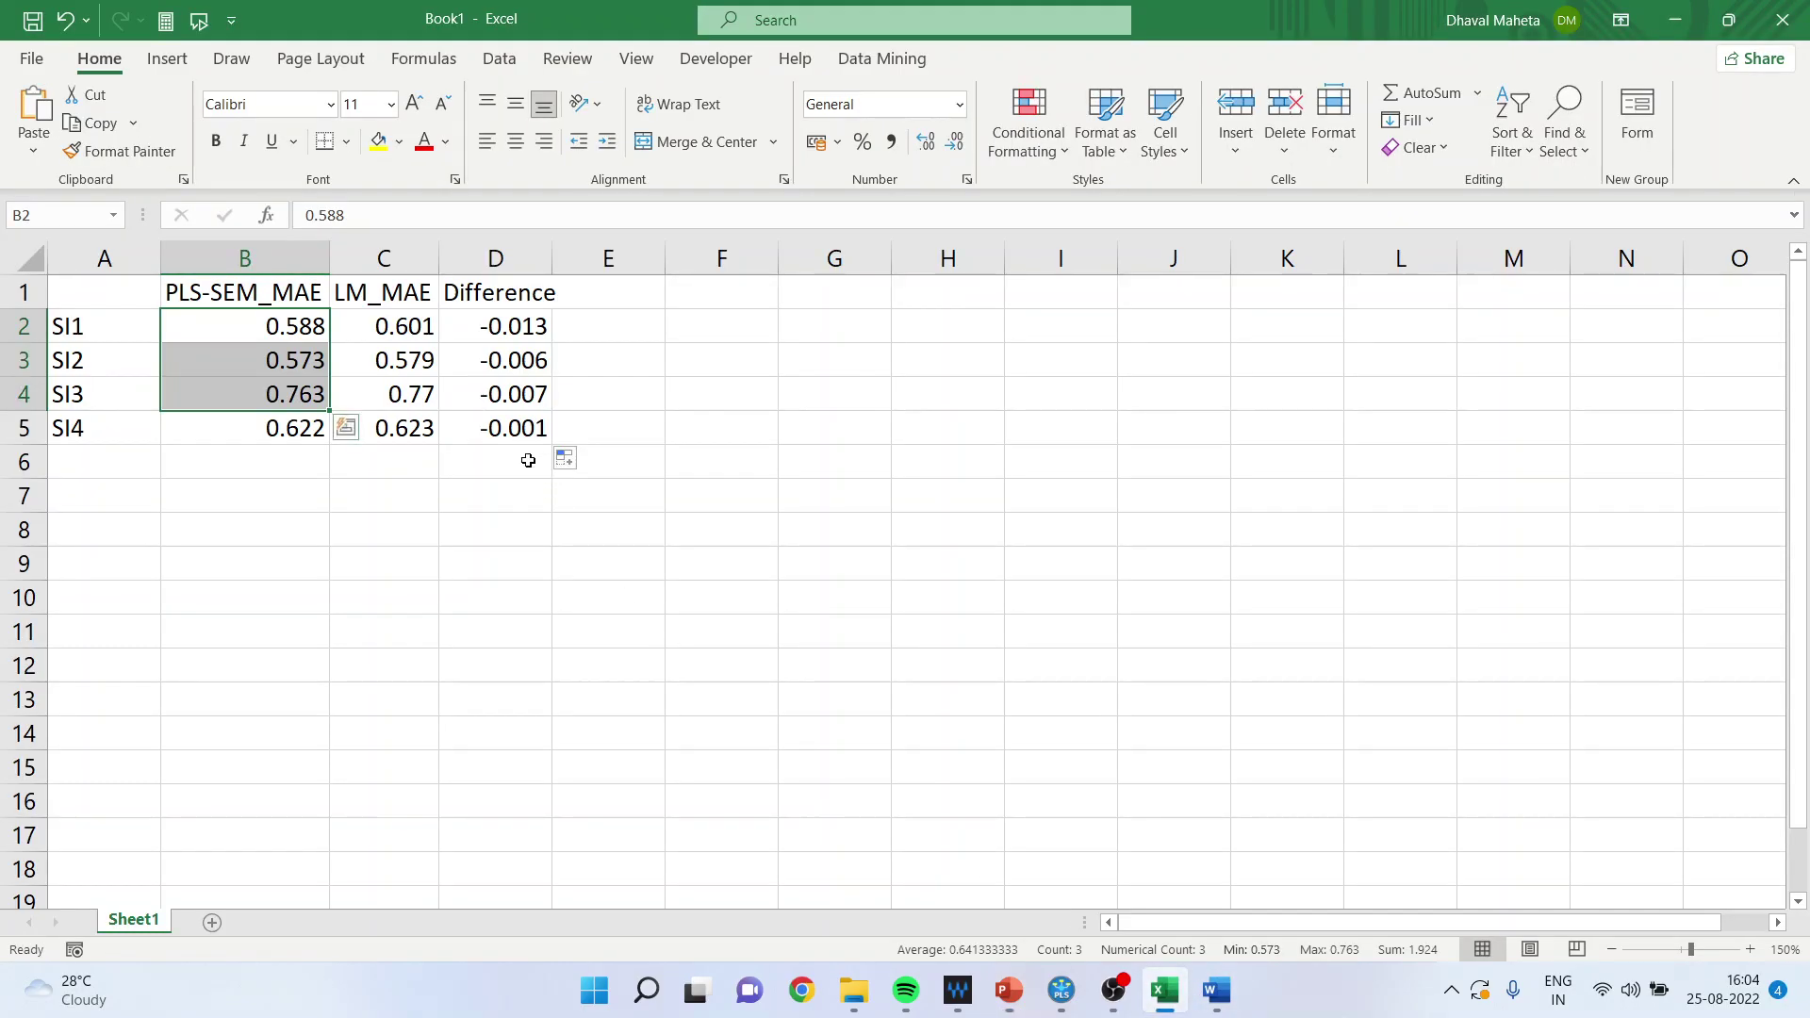
- Mark the SI1–SI3 LM MAE and SI4 PLS-SEM MAE values, then present the flowchart slide full screen
drag(404, 335, 401, 406)
click(276, 428)
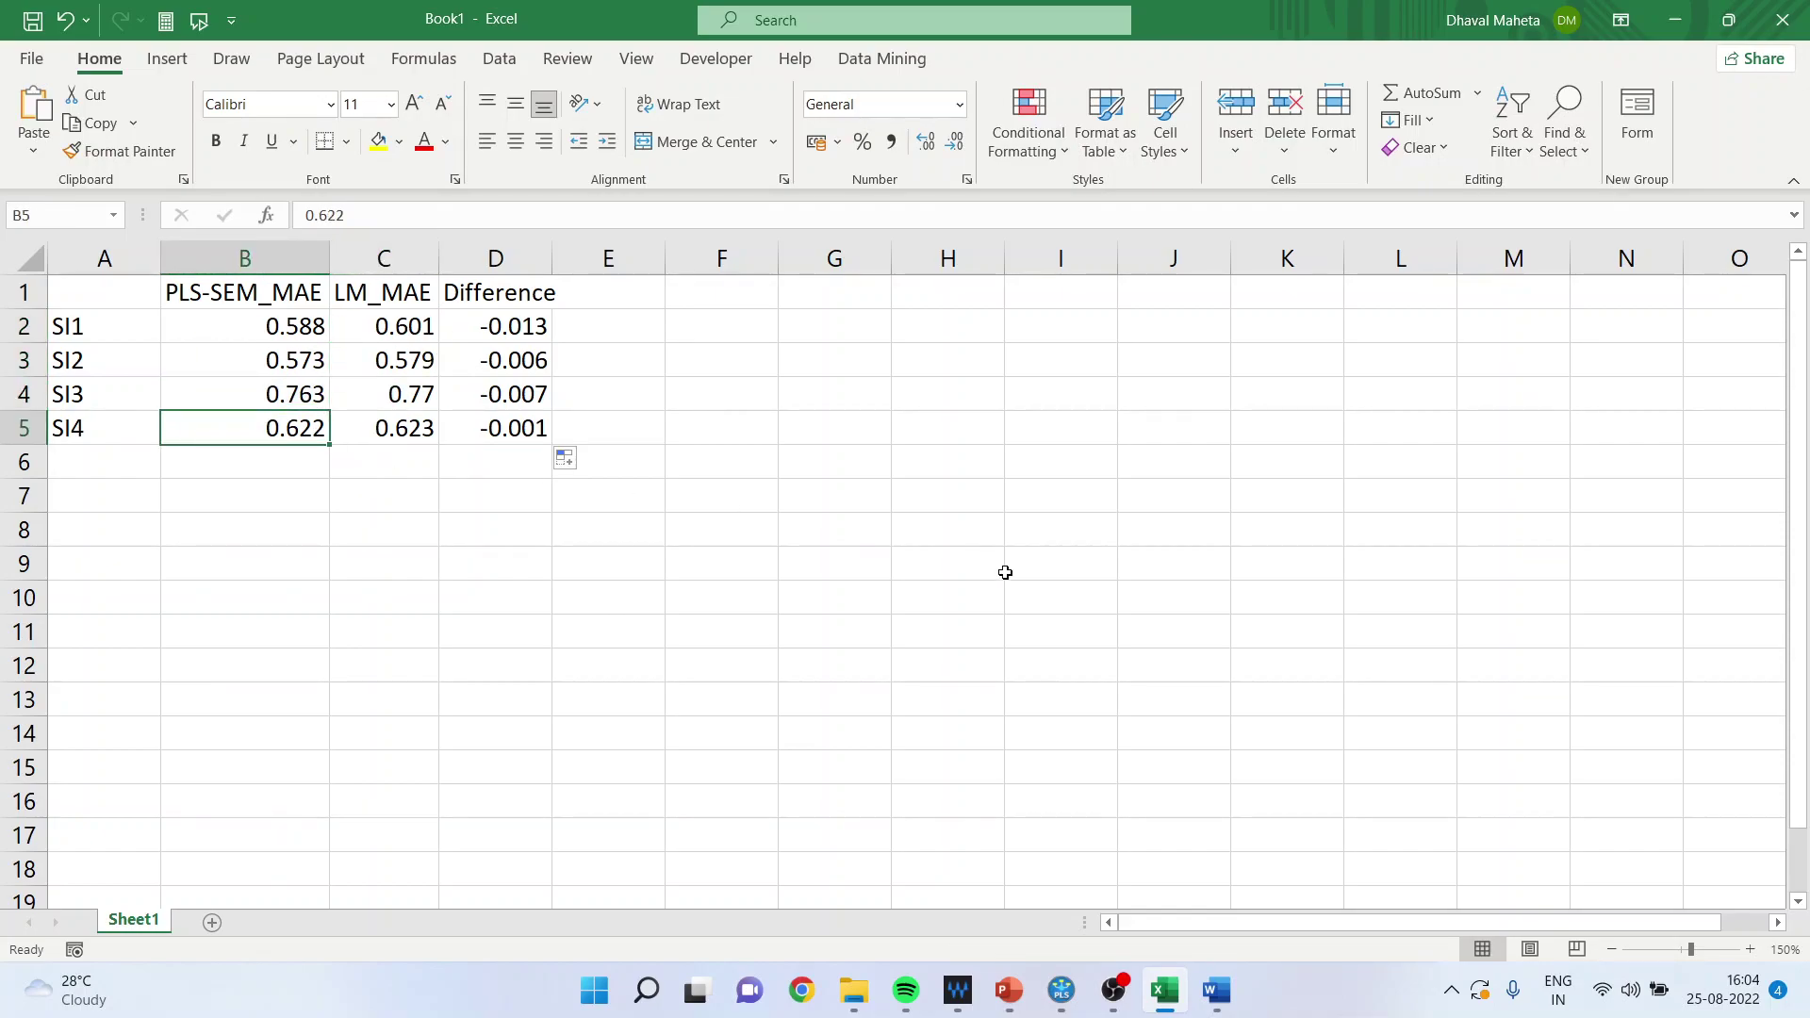
click(1008, 990)
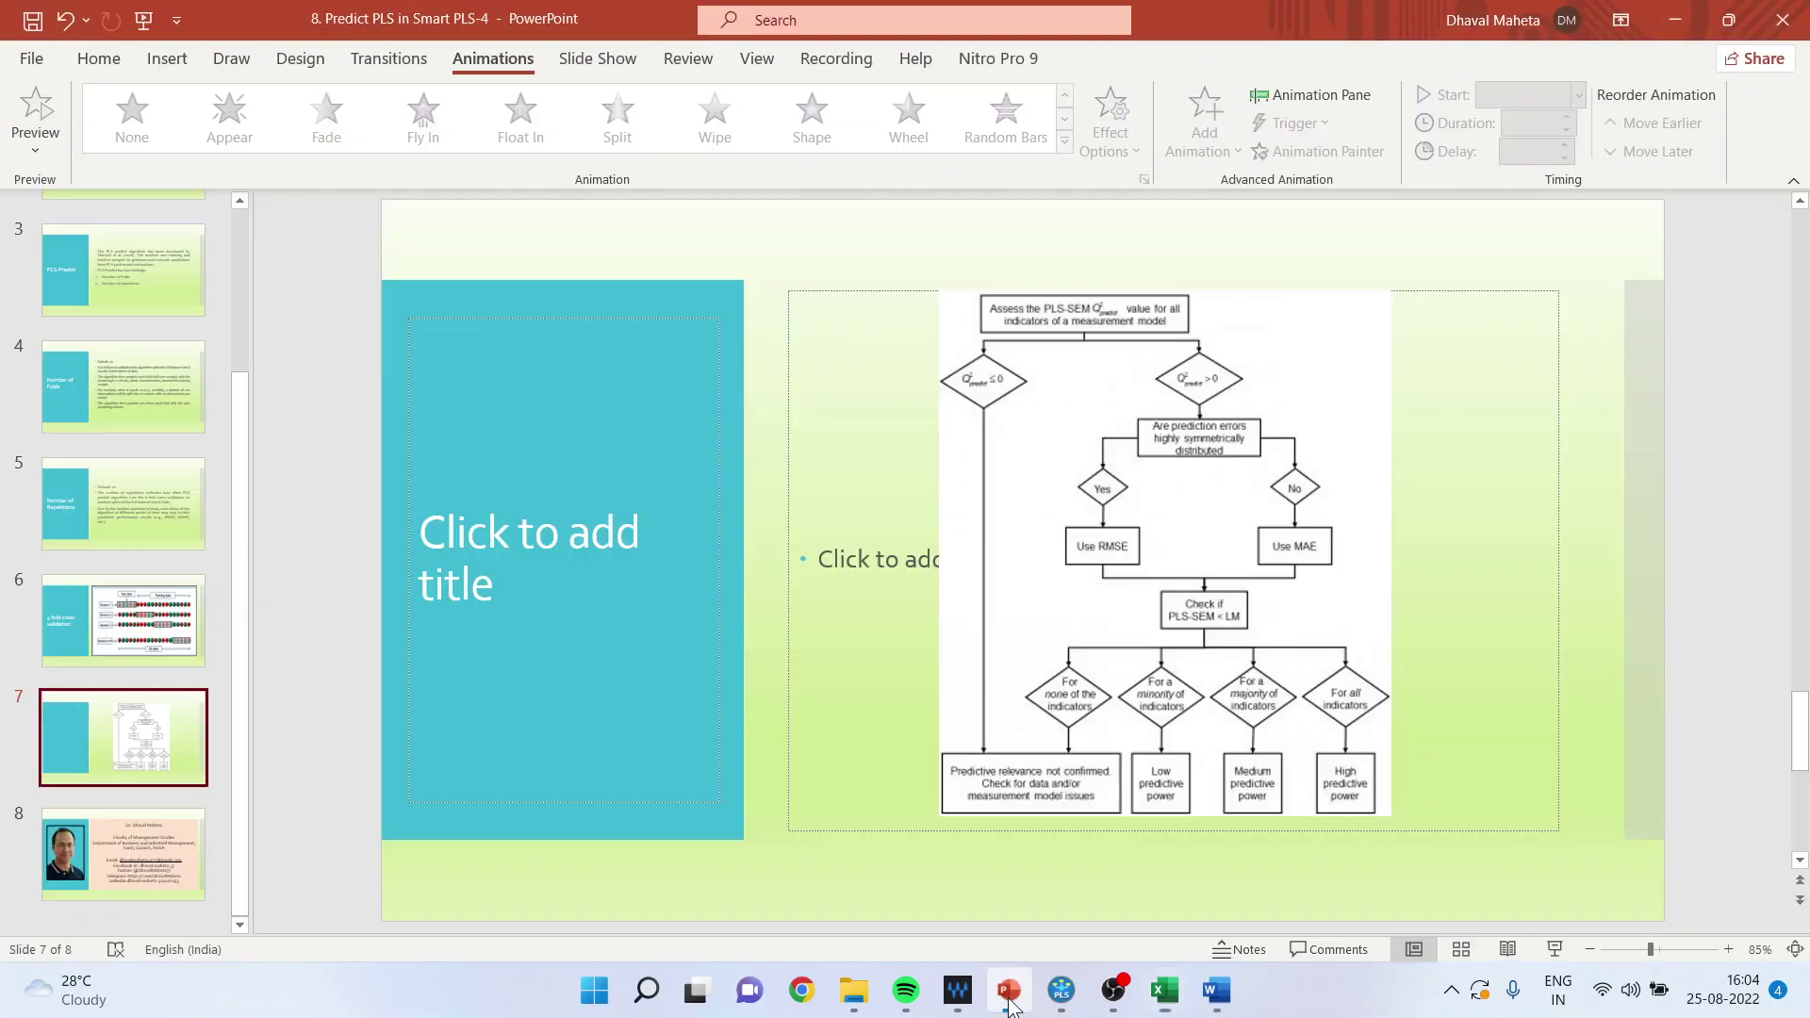
click(1554, 949)
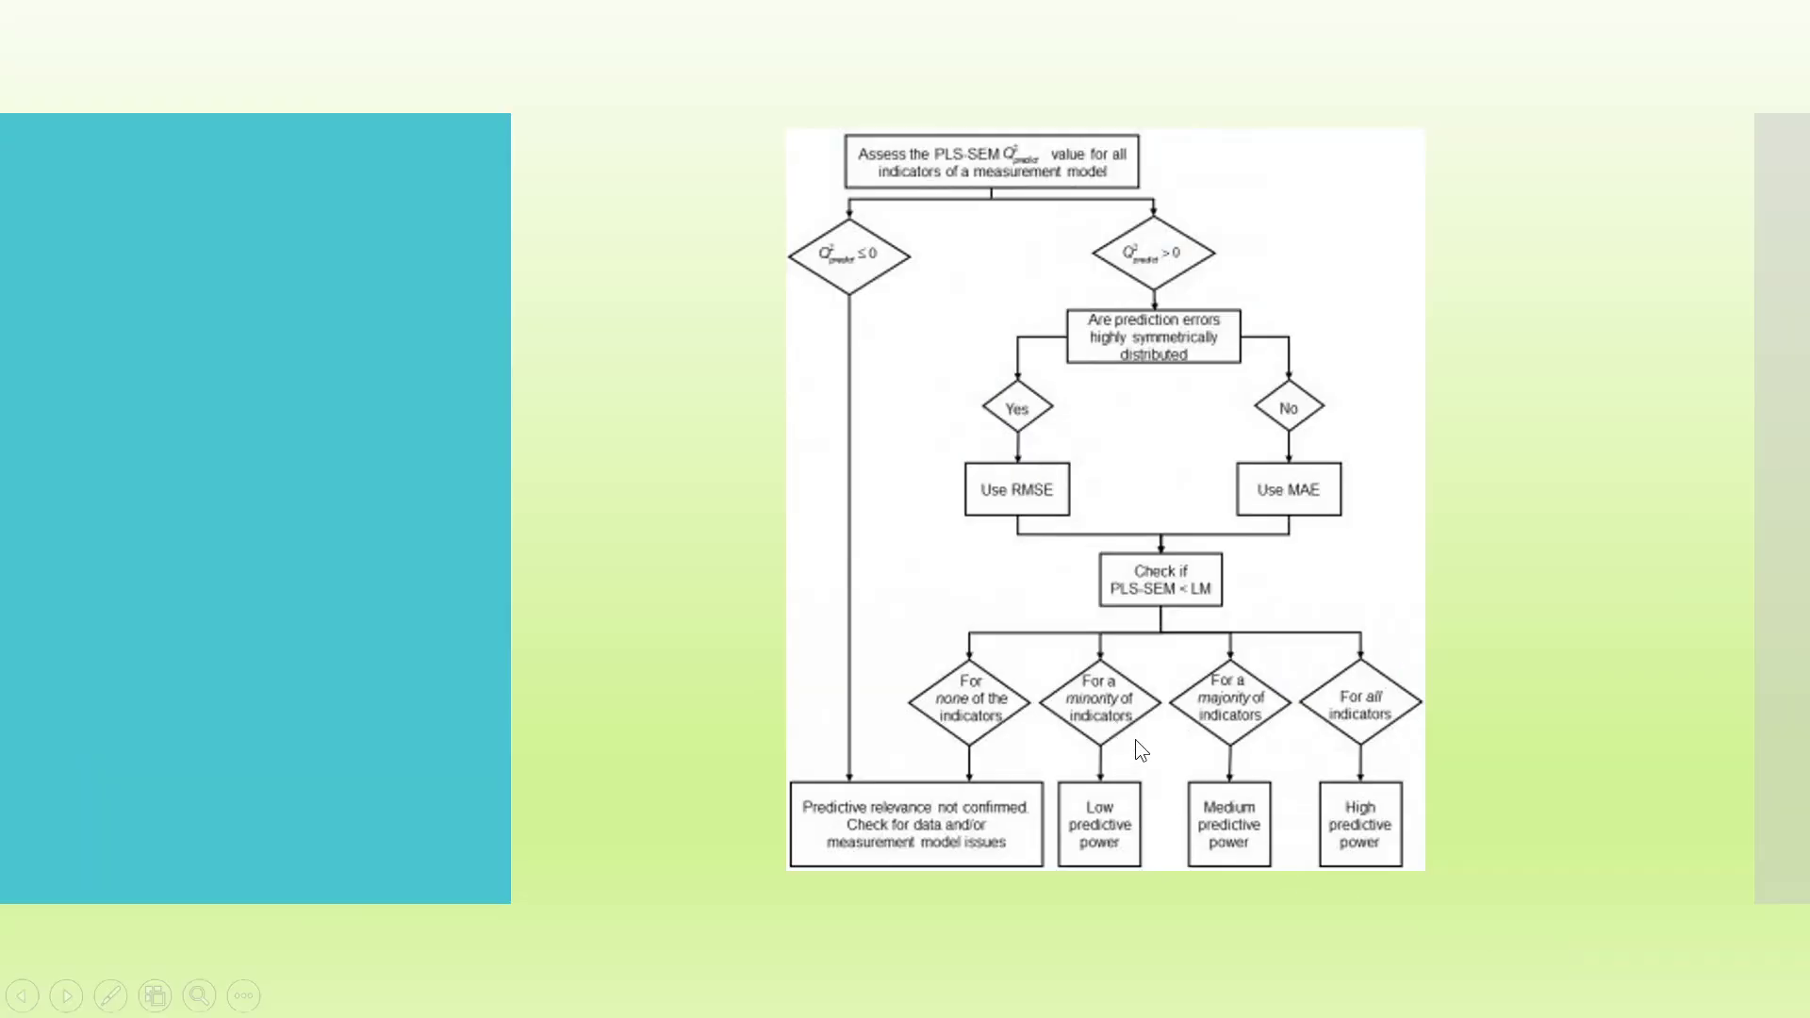